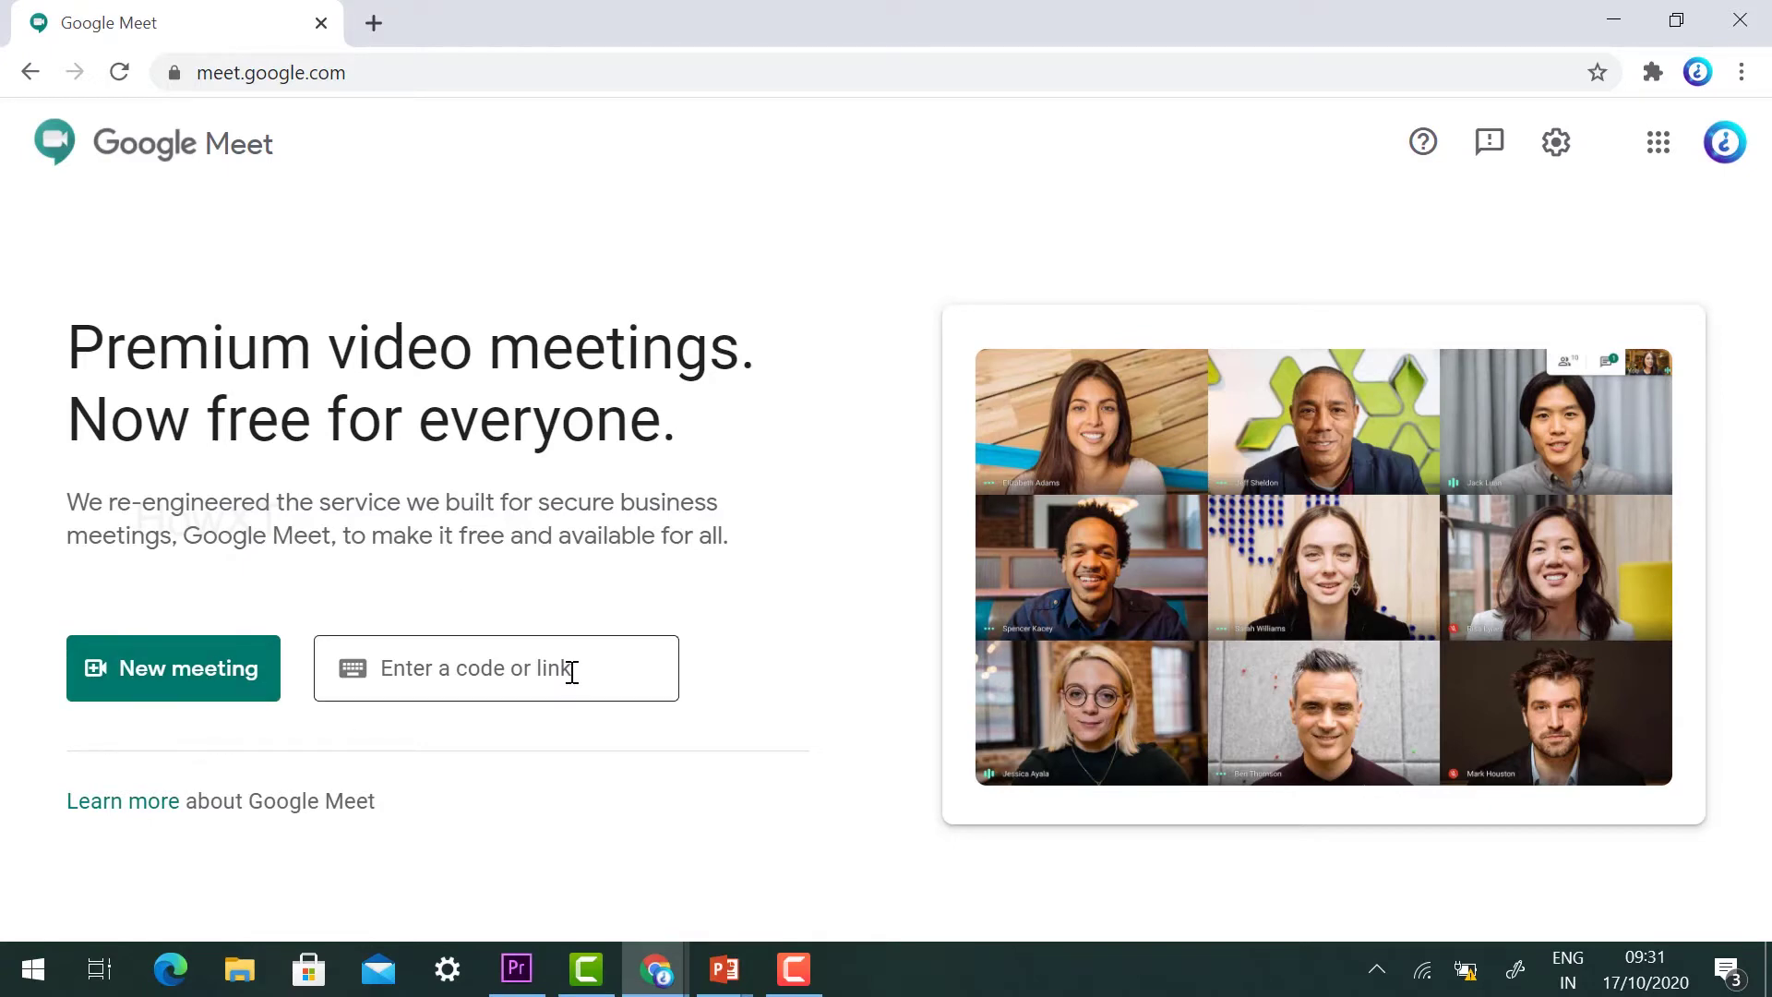
Step: Start an instant meeting, switch off camera and mic, join, and dismiss the sharing details
left_click(218, 668)
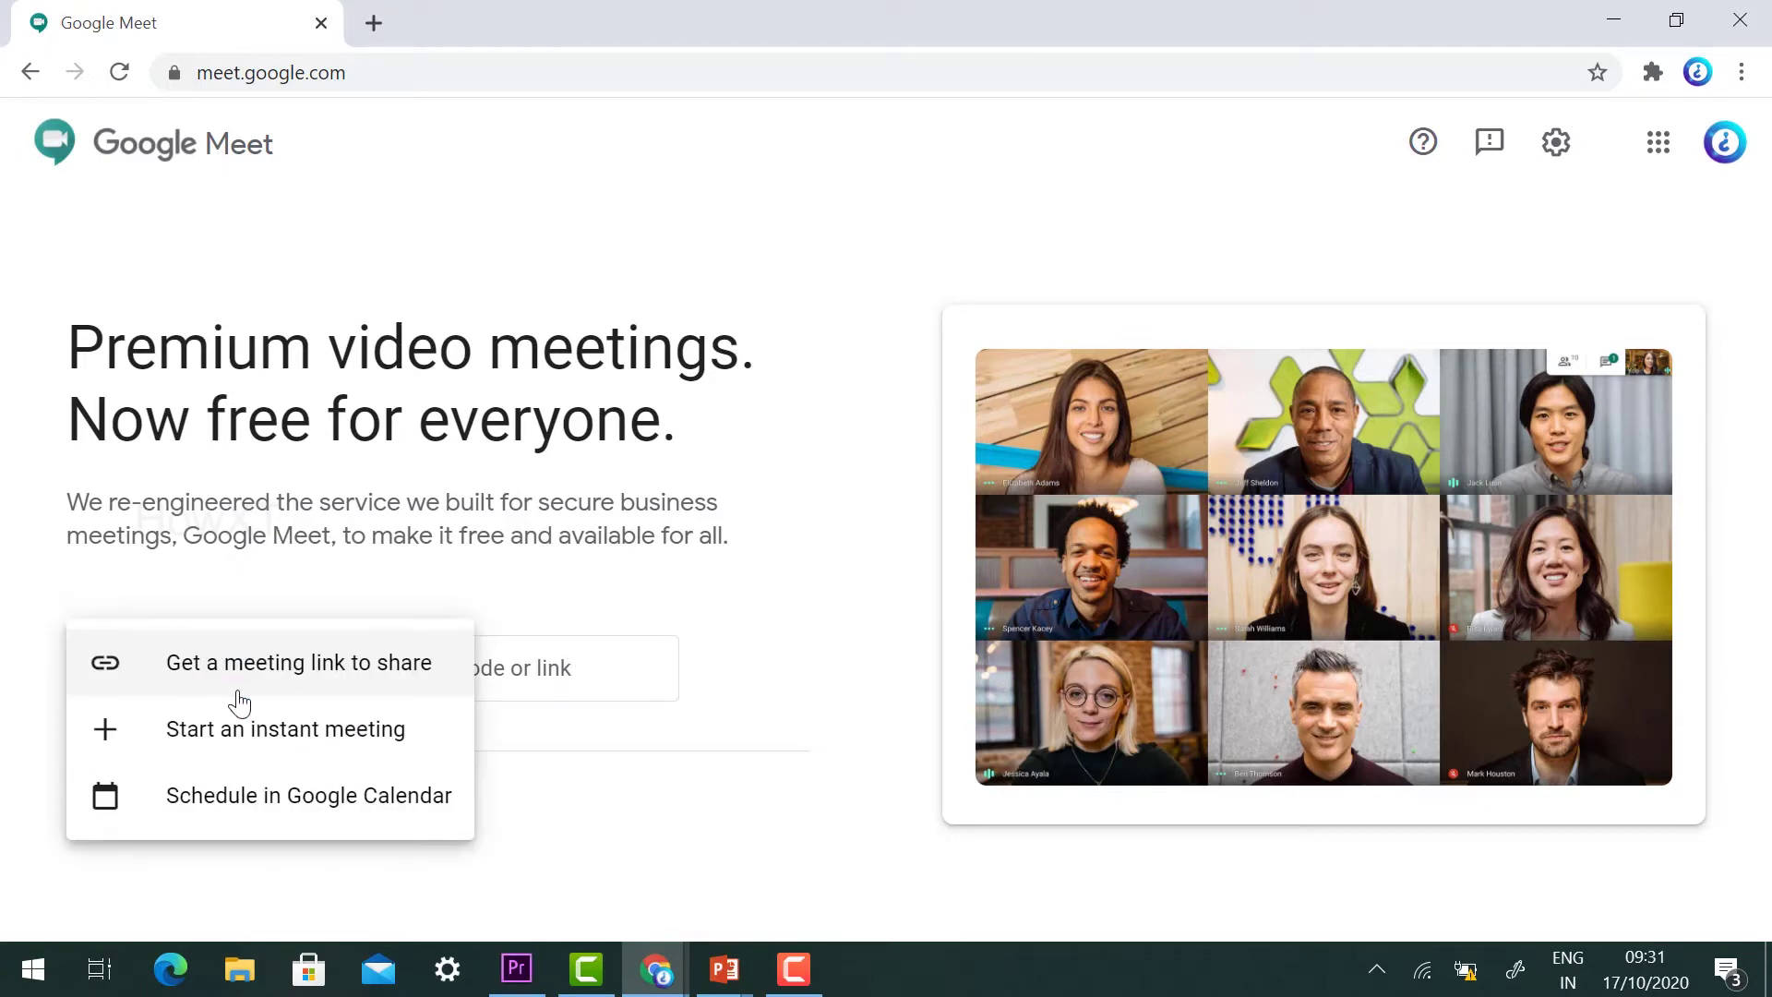
left_click(262, 731)
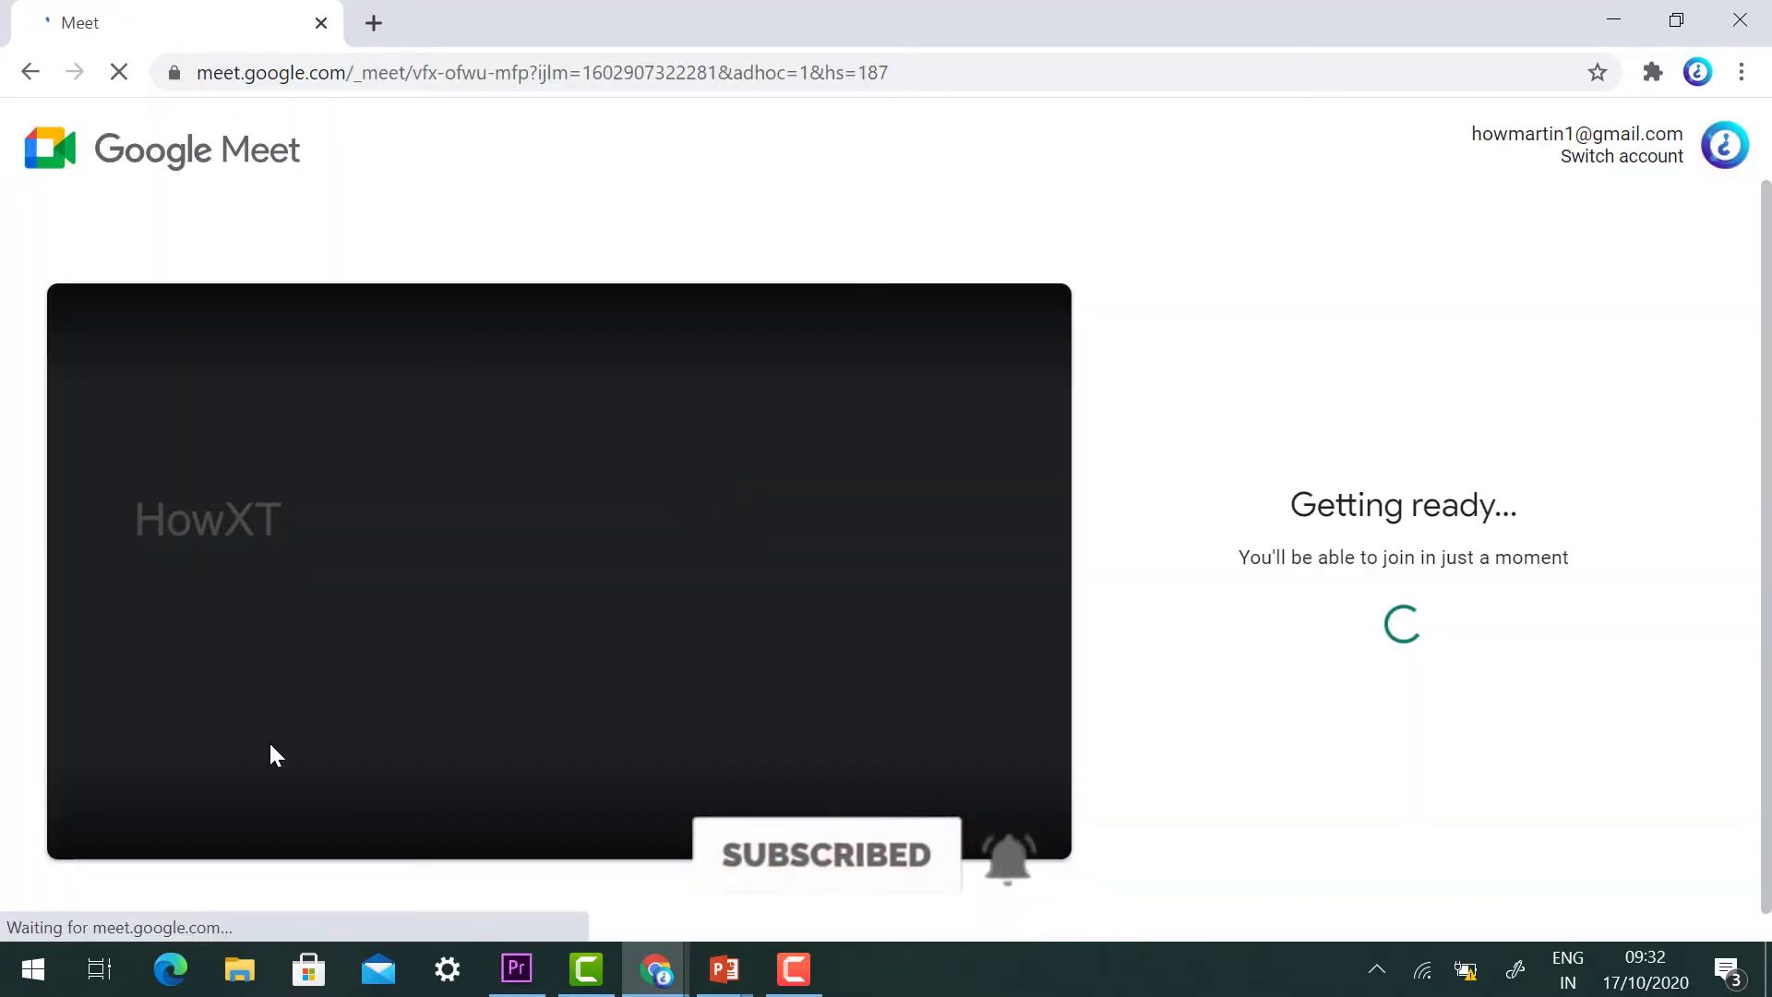
left_click(614, 799)
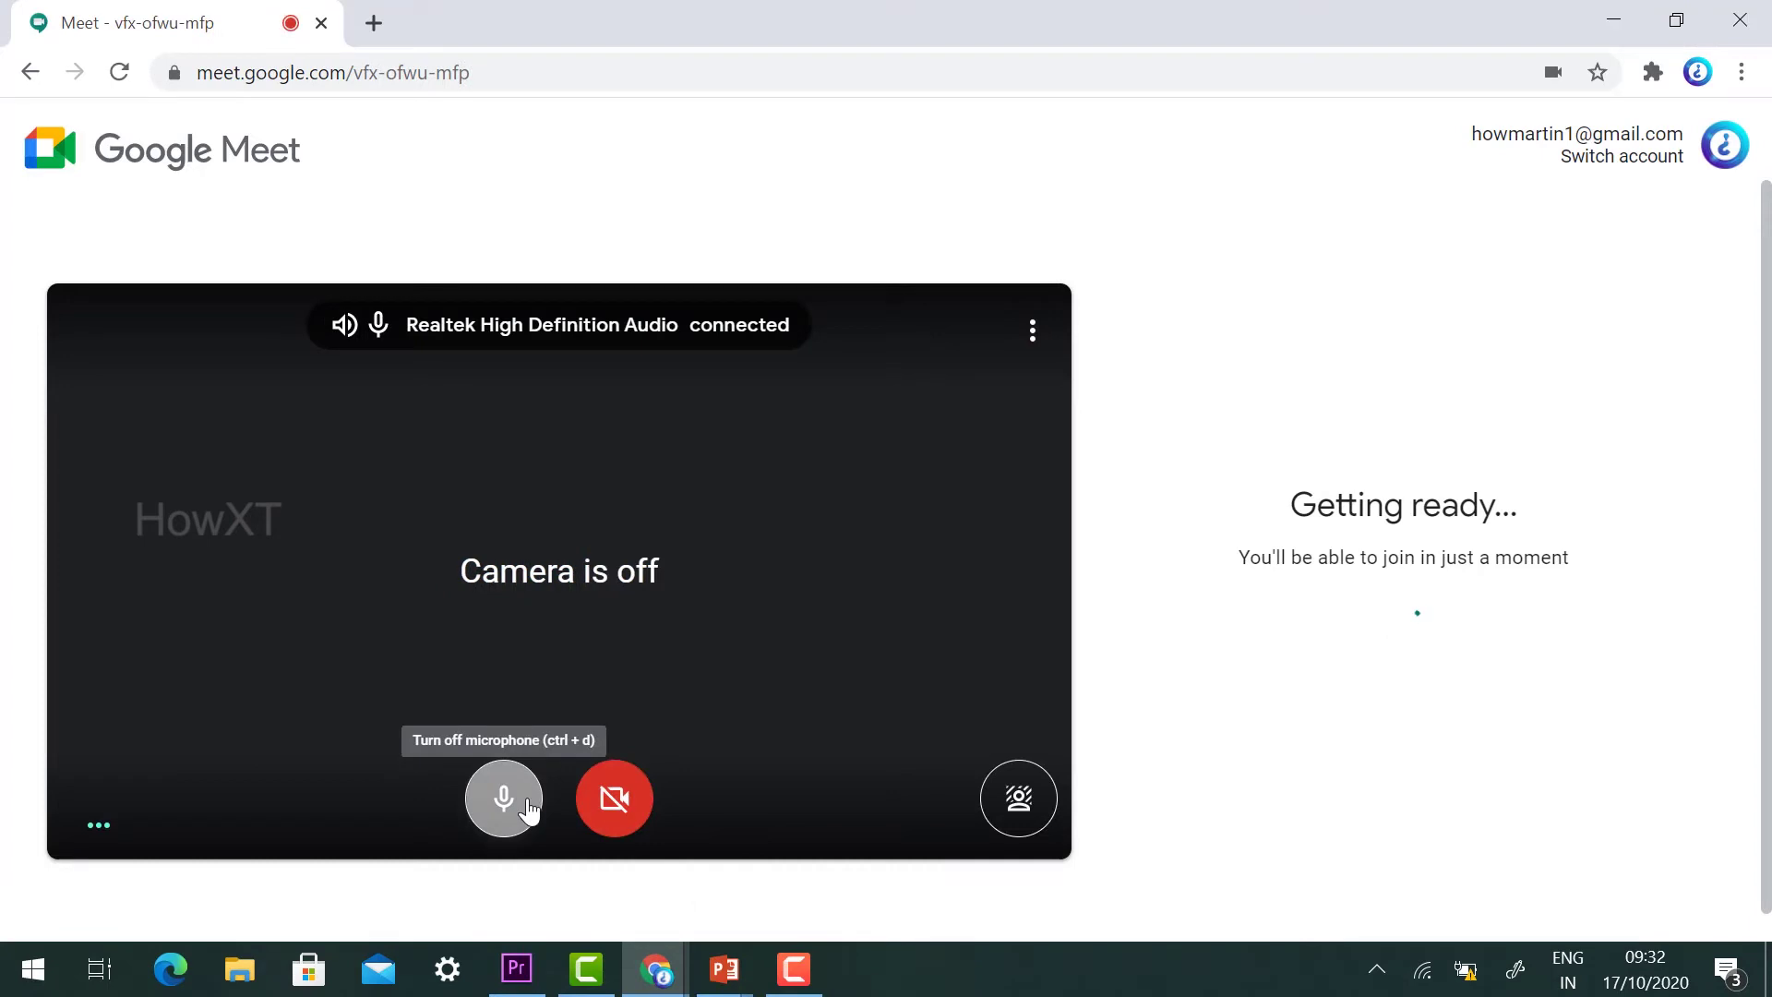
left_click(528, 809)
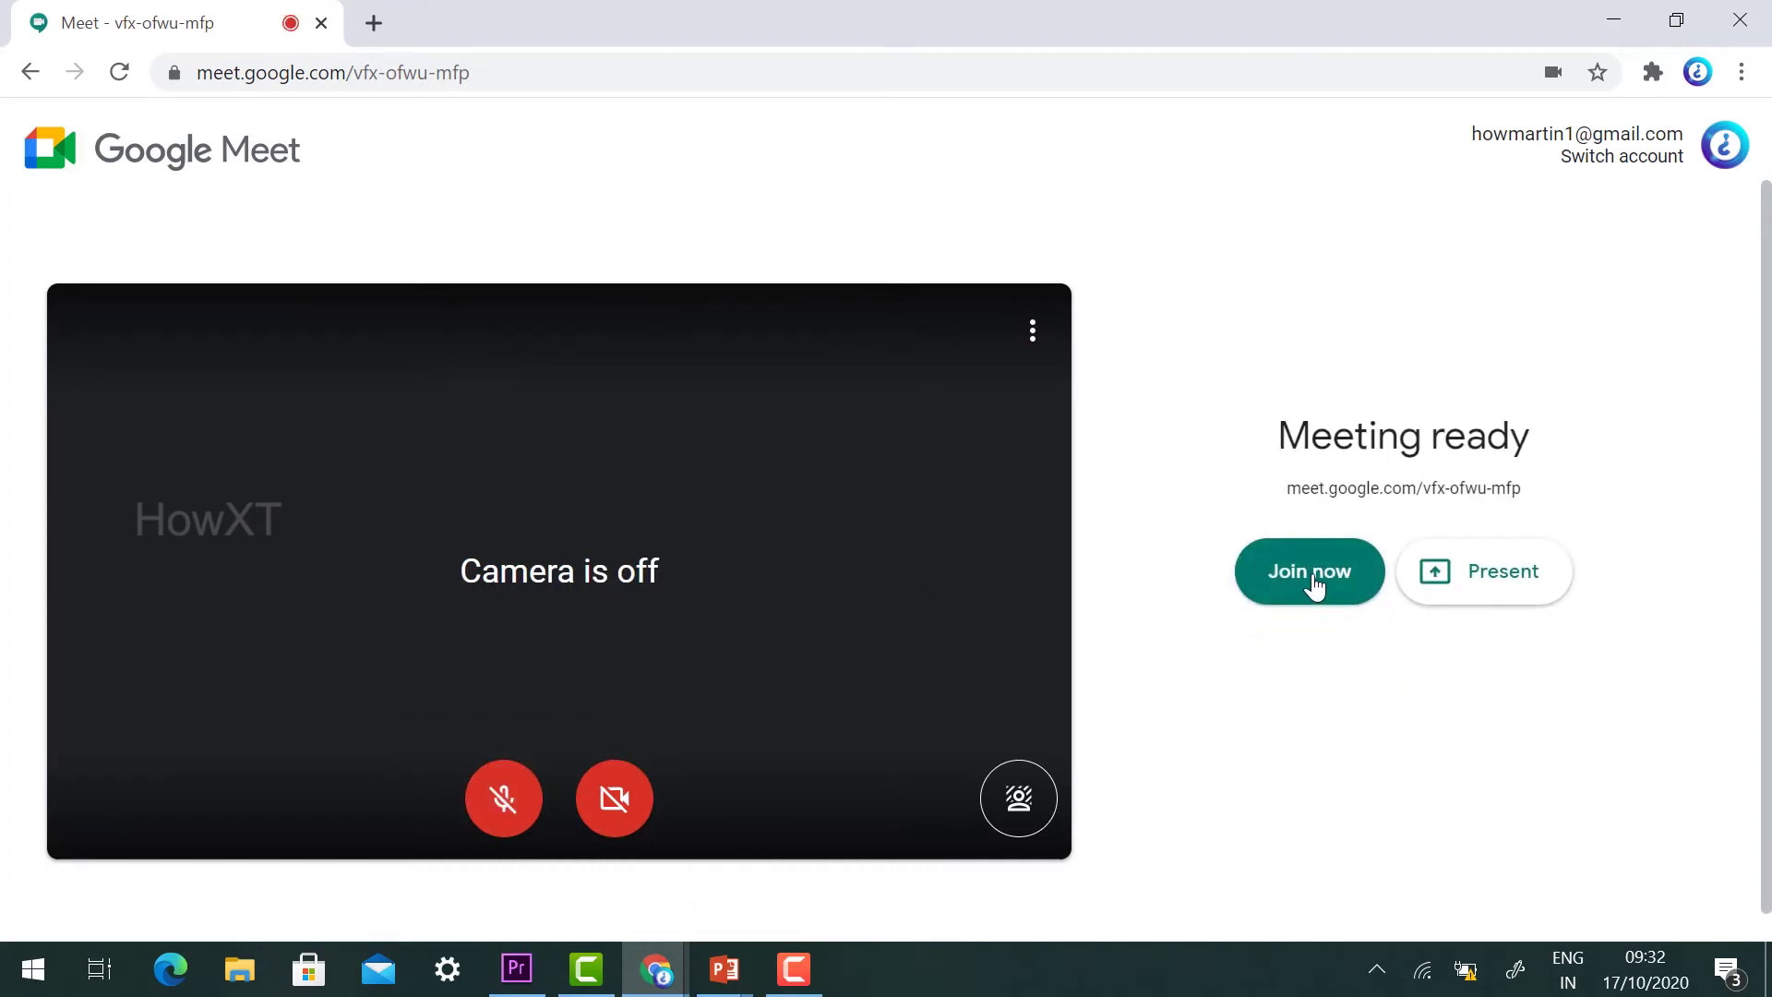
left_click(1310, 573)
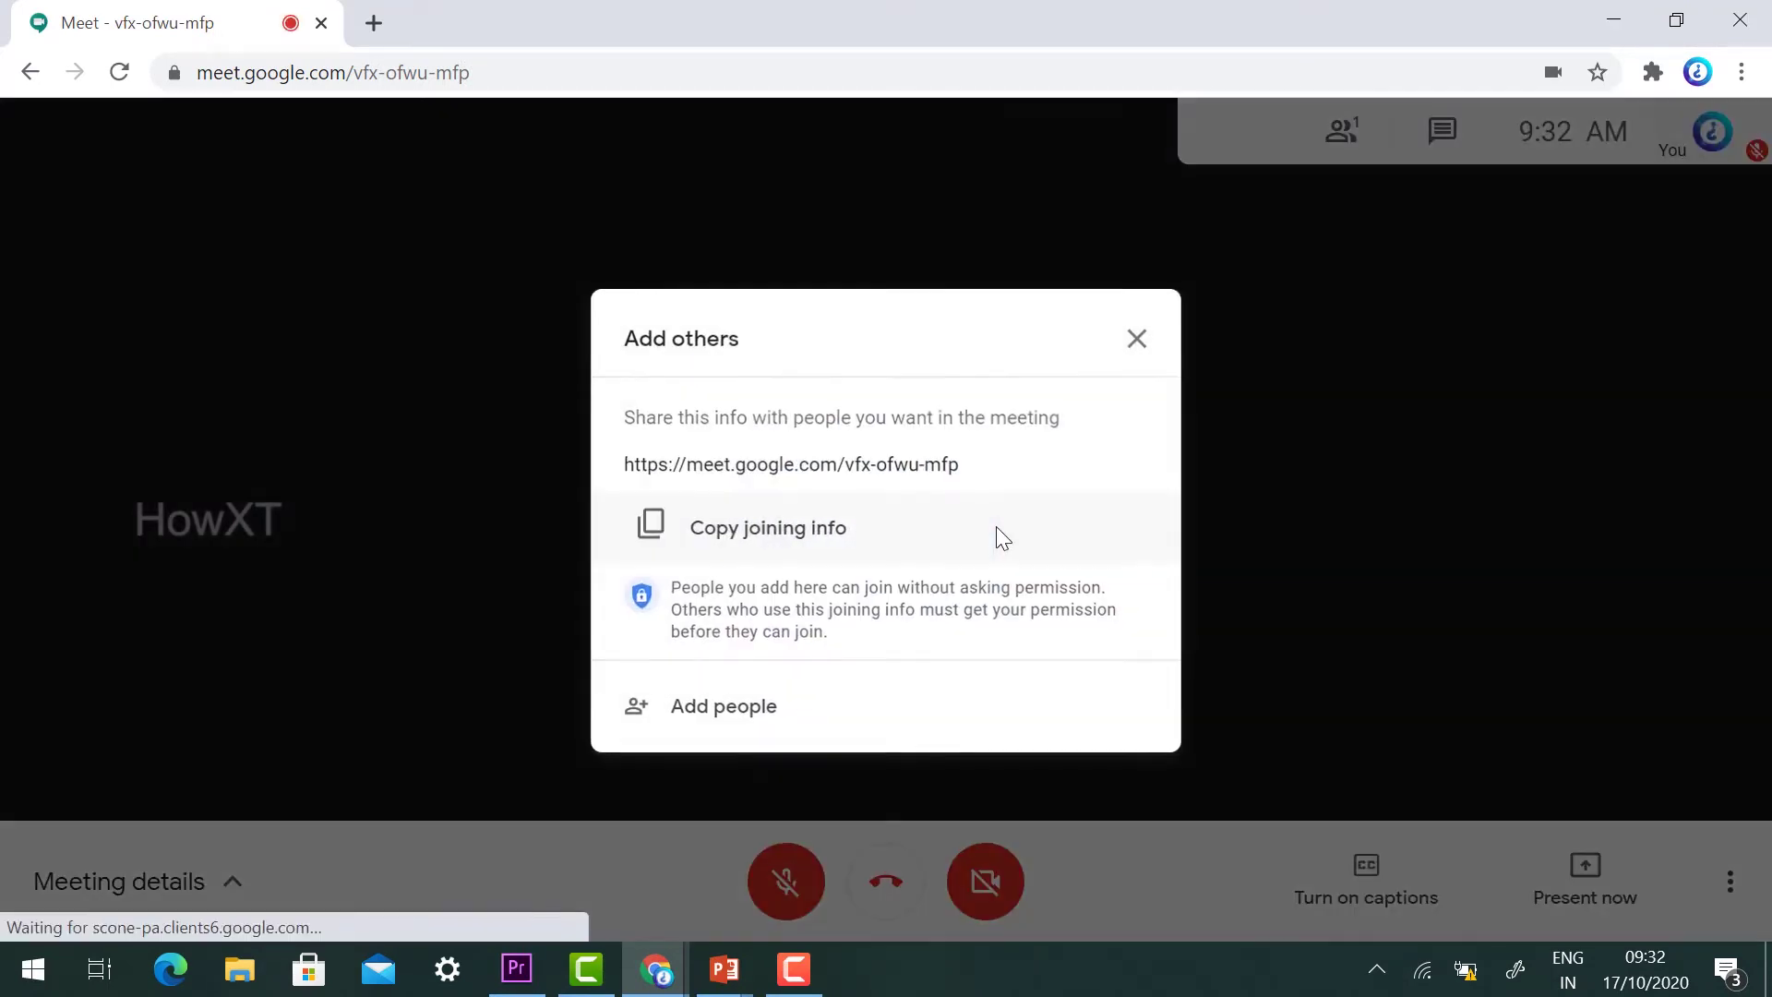
left_click(1137, 338)
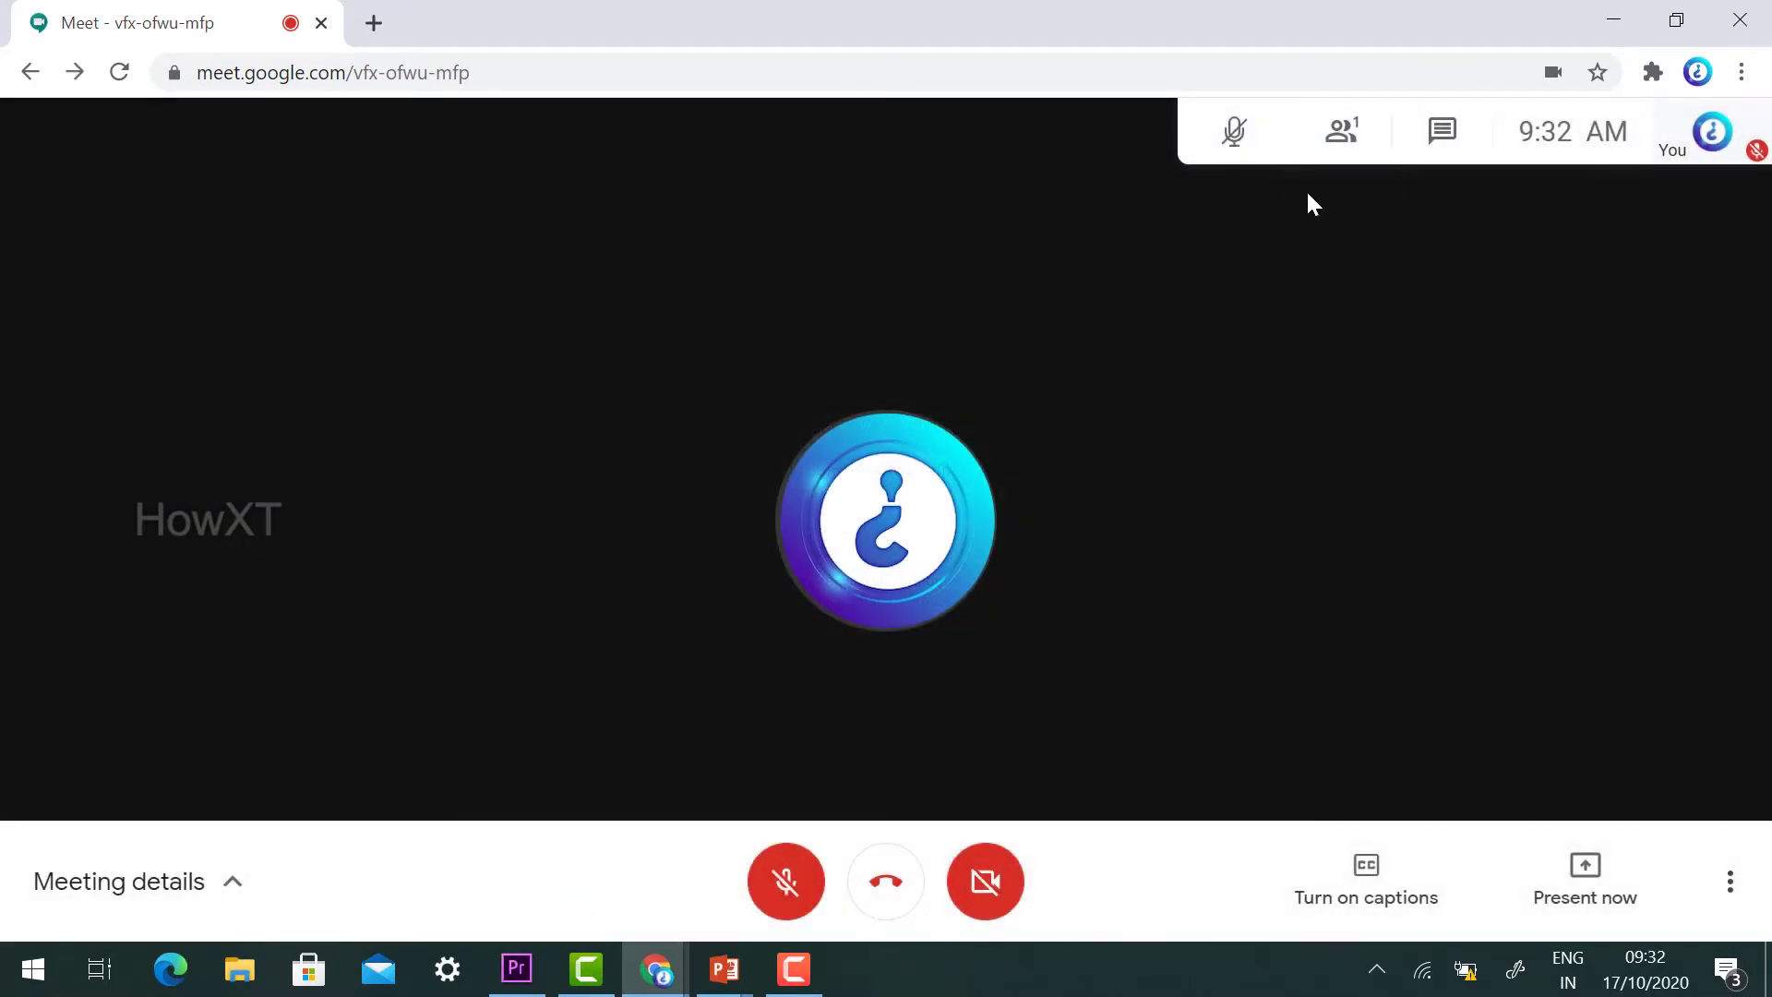
Step: From the People panel, email a call invitation to the contact found by search
left_click(1343, 131)
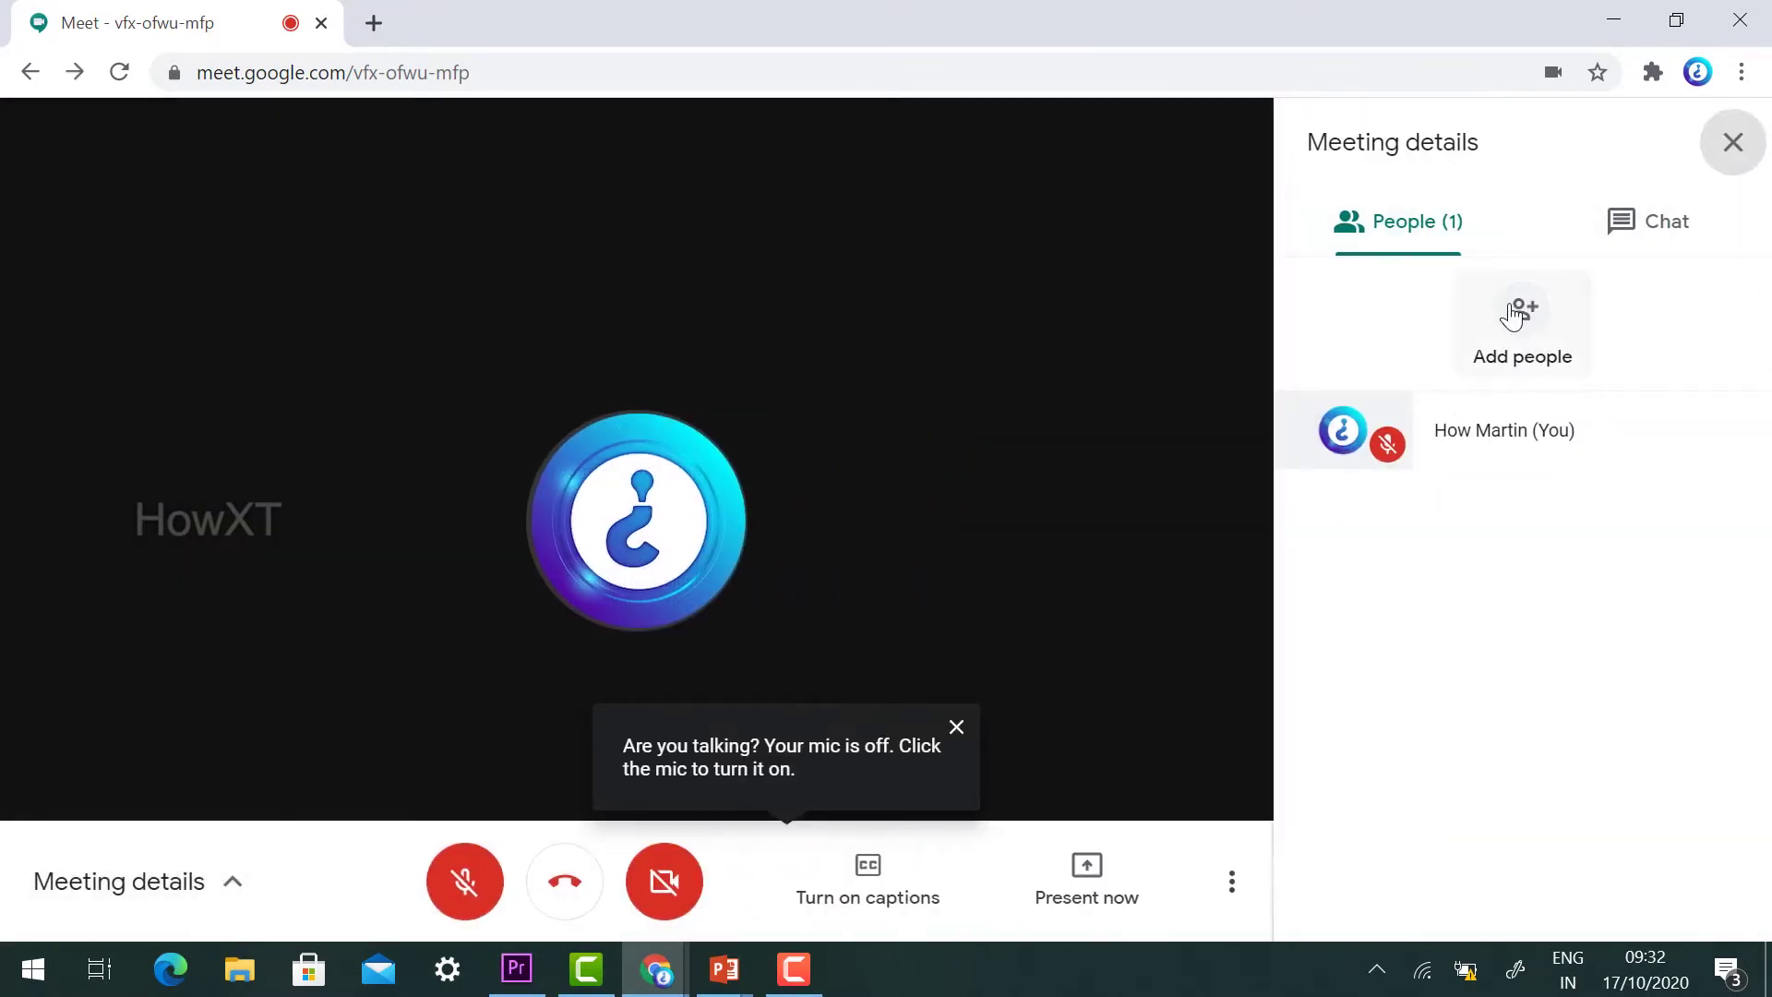
left_click(1512, 317)
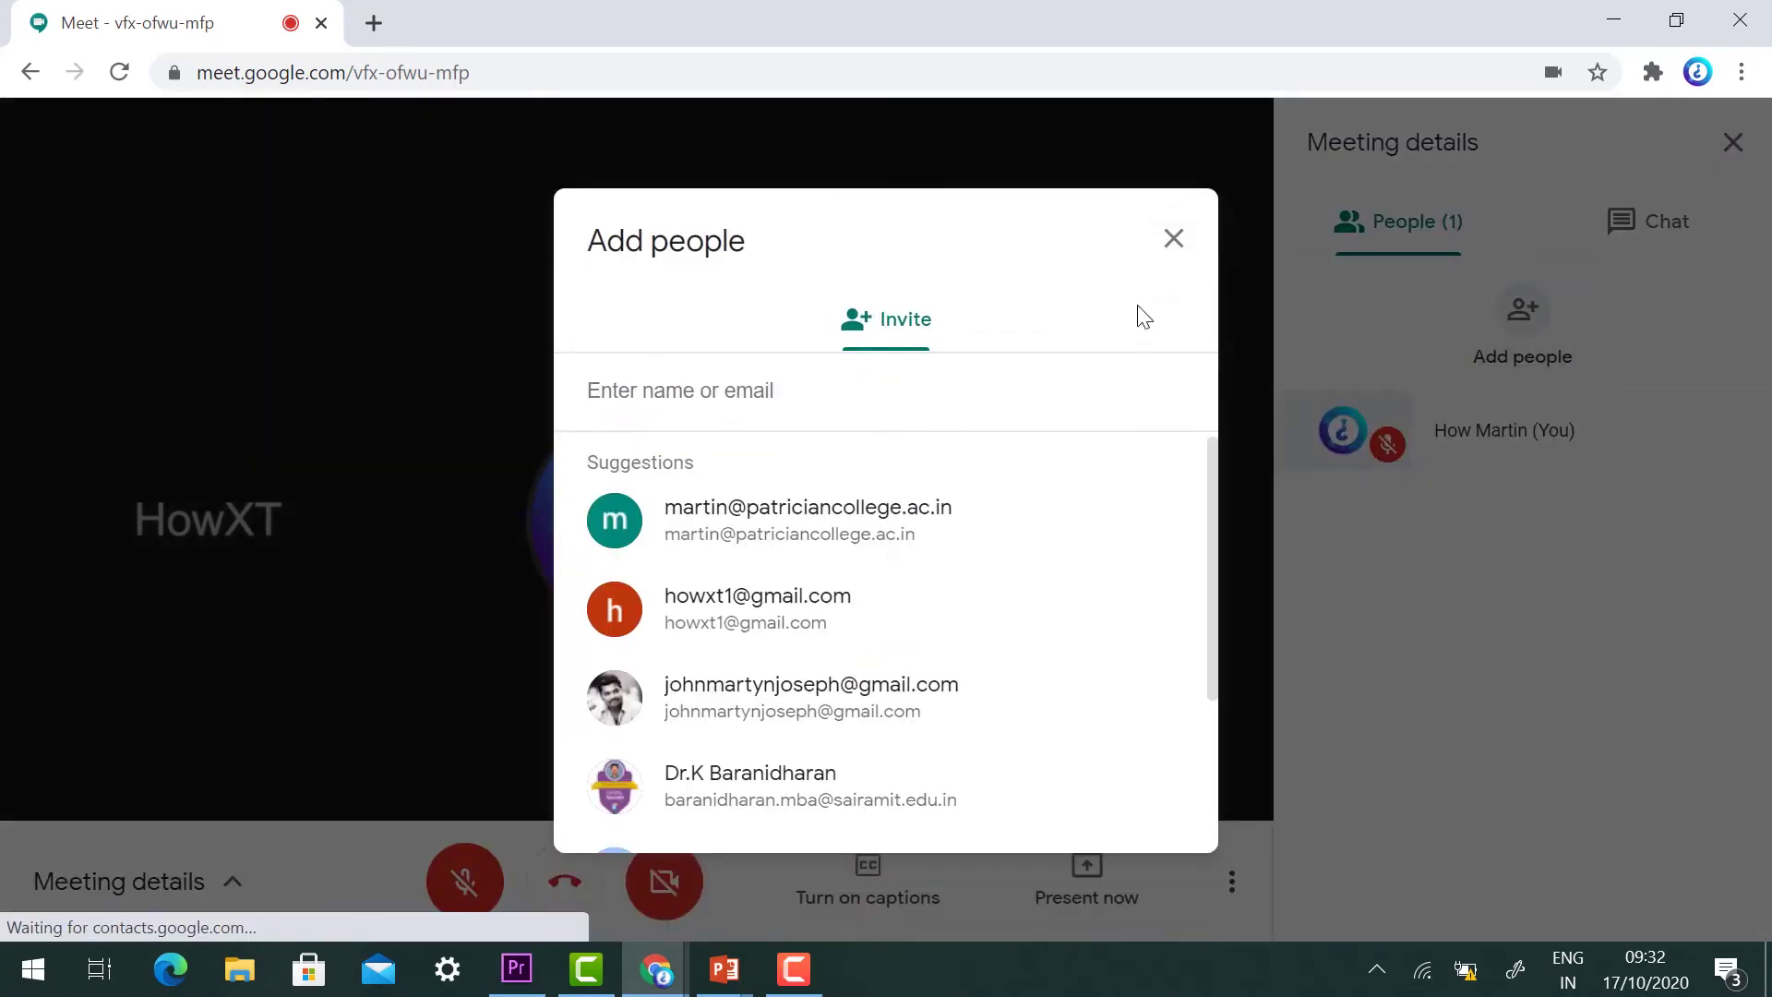
type("mart")
left_click(744, 535)
left_click(1103, 807)
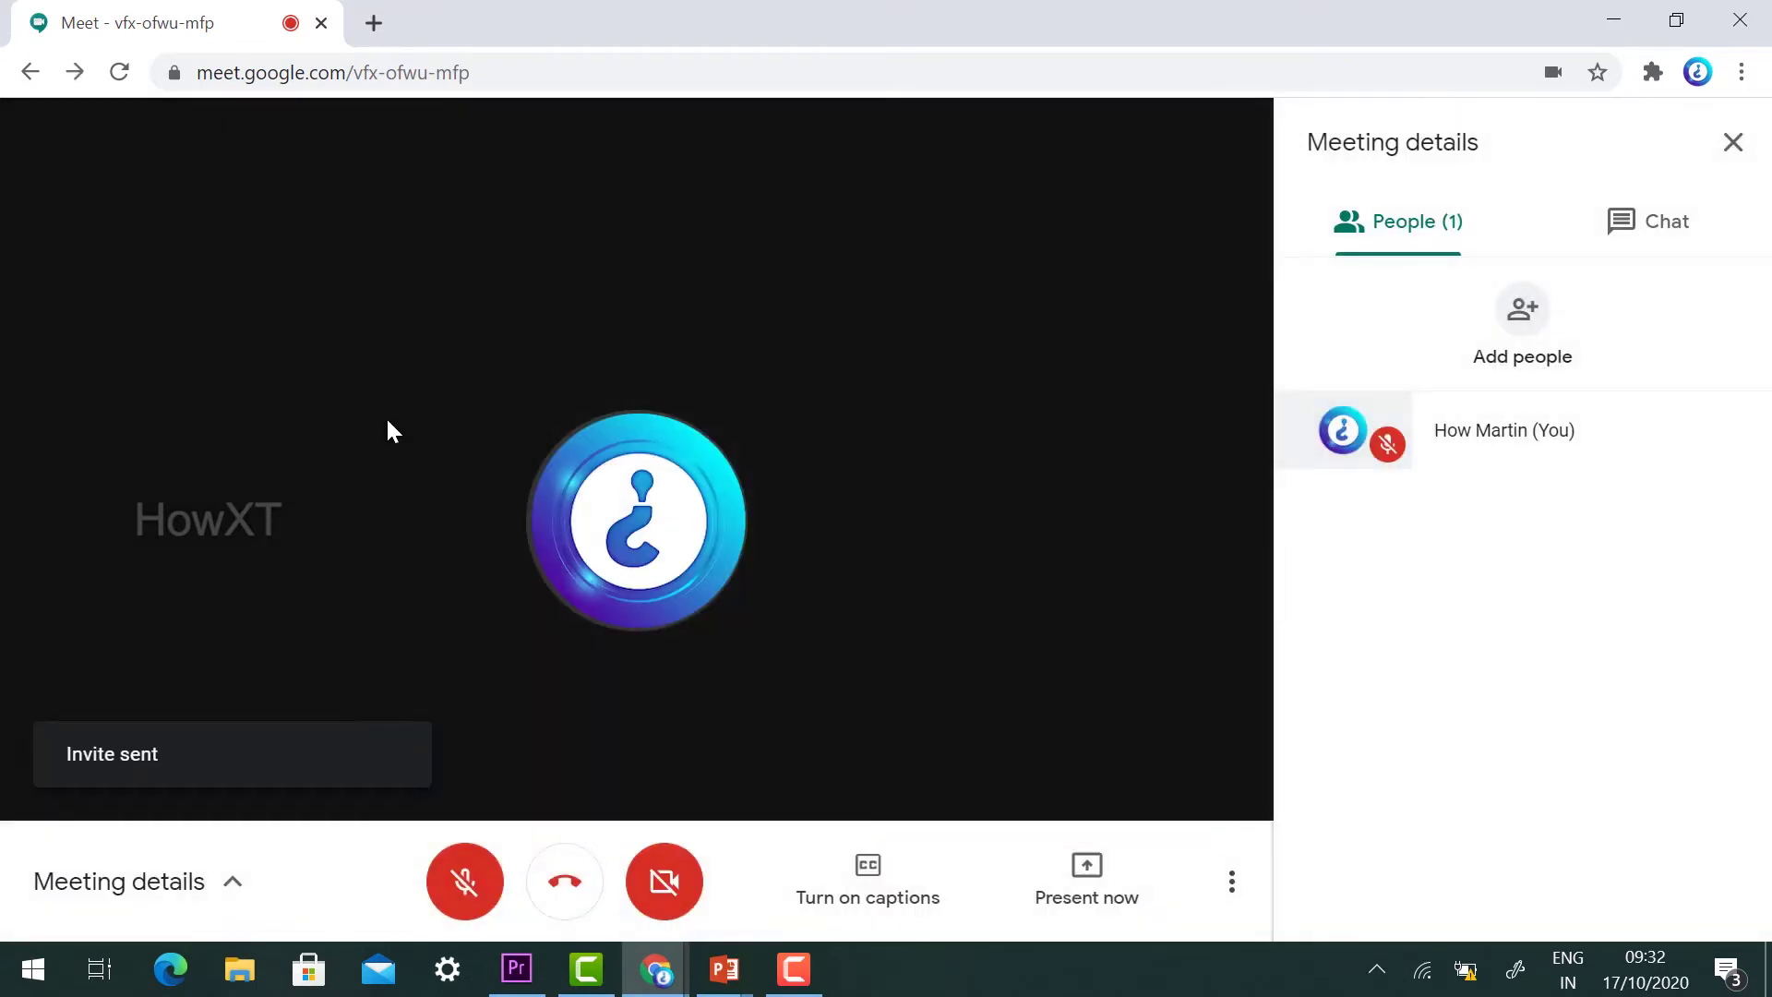
left_click(1733, 142)
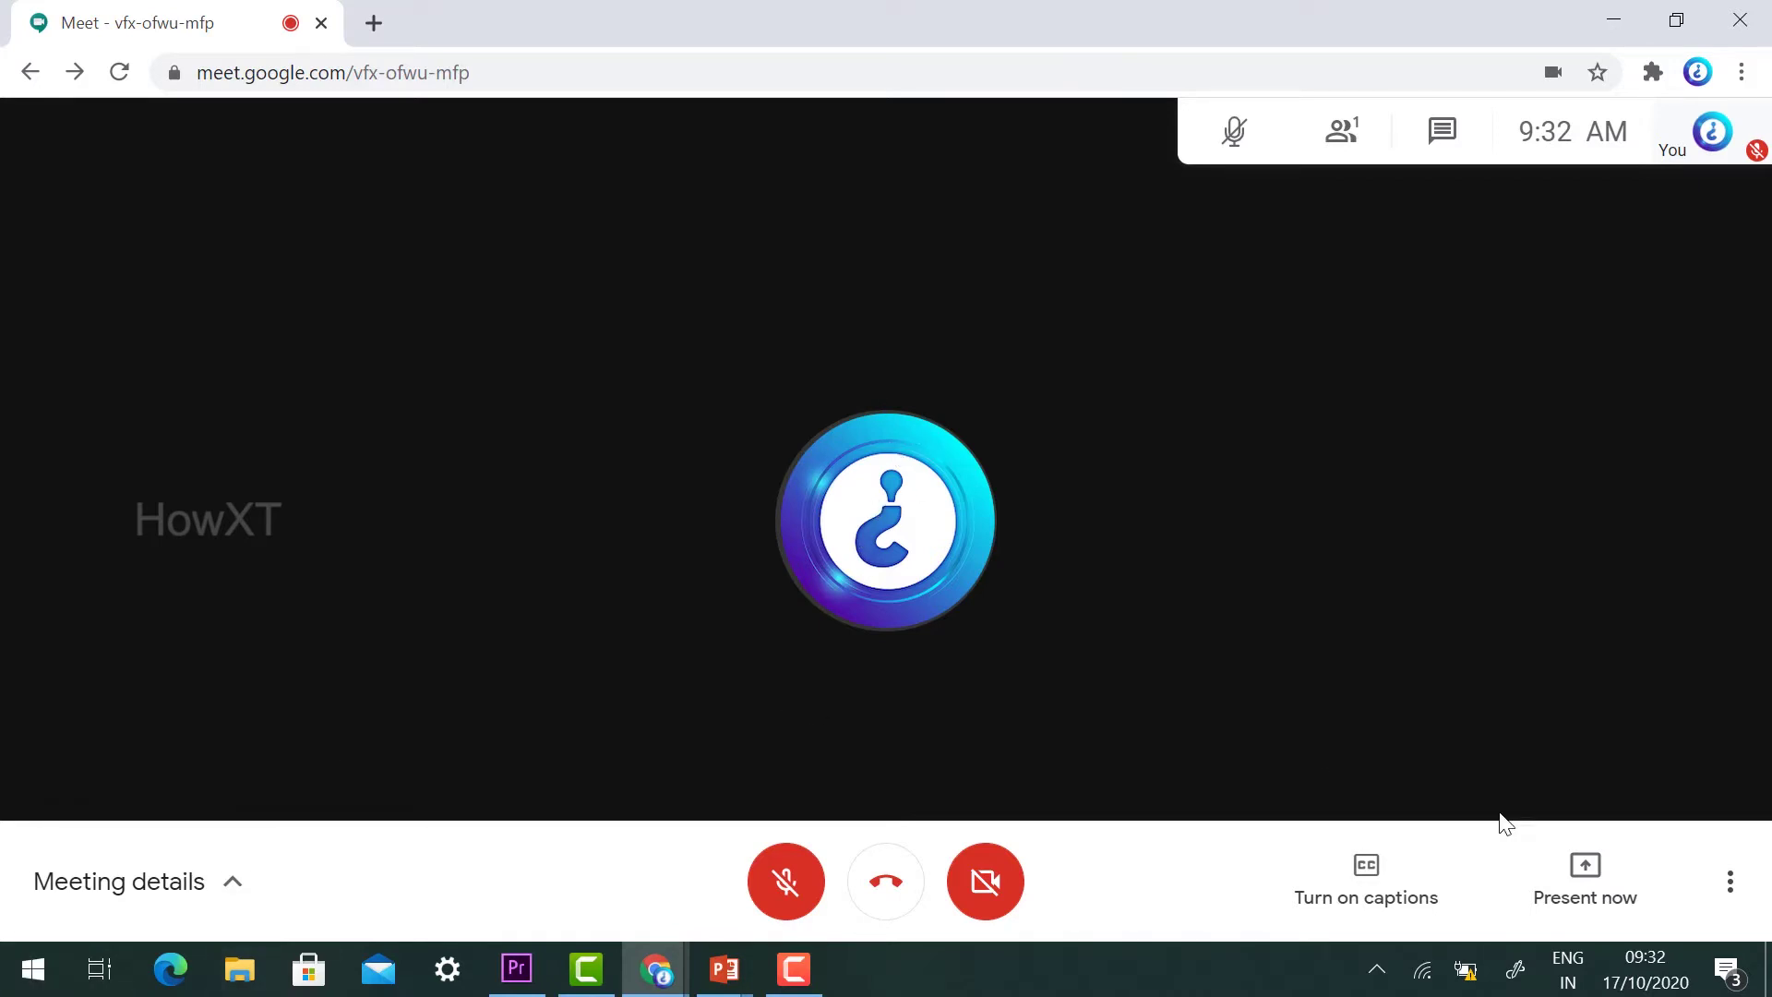
Step: Choose Whiteboard from the More options menu
left_click(1731, 886)
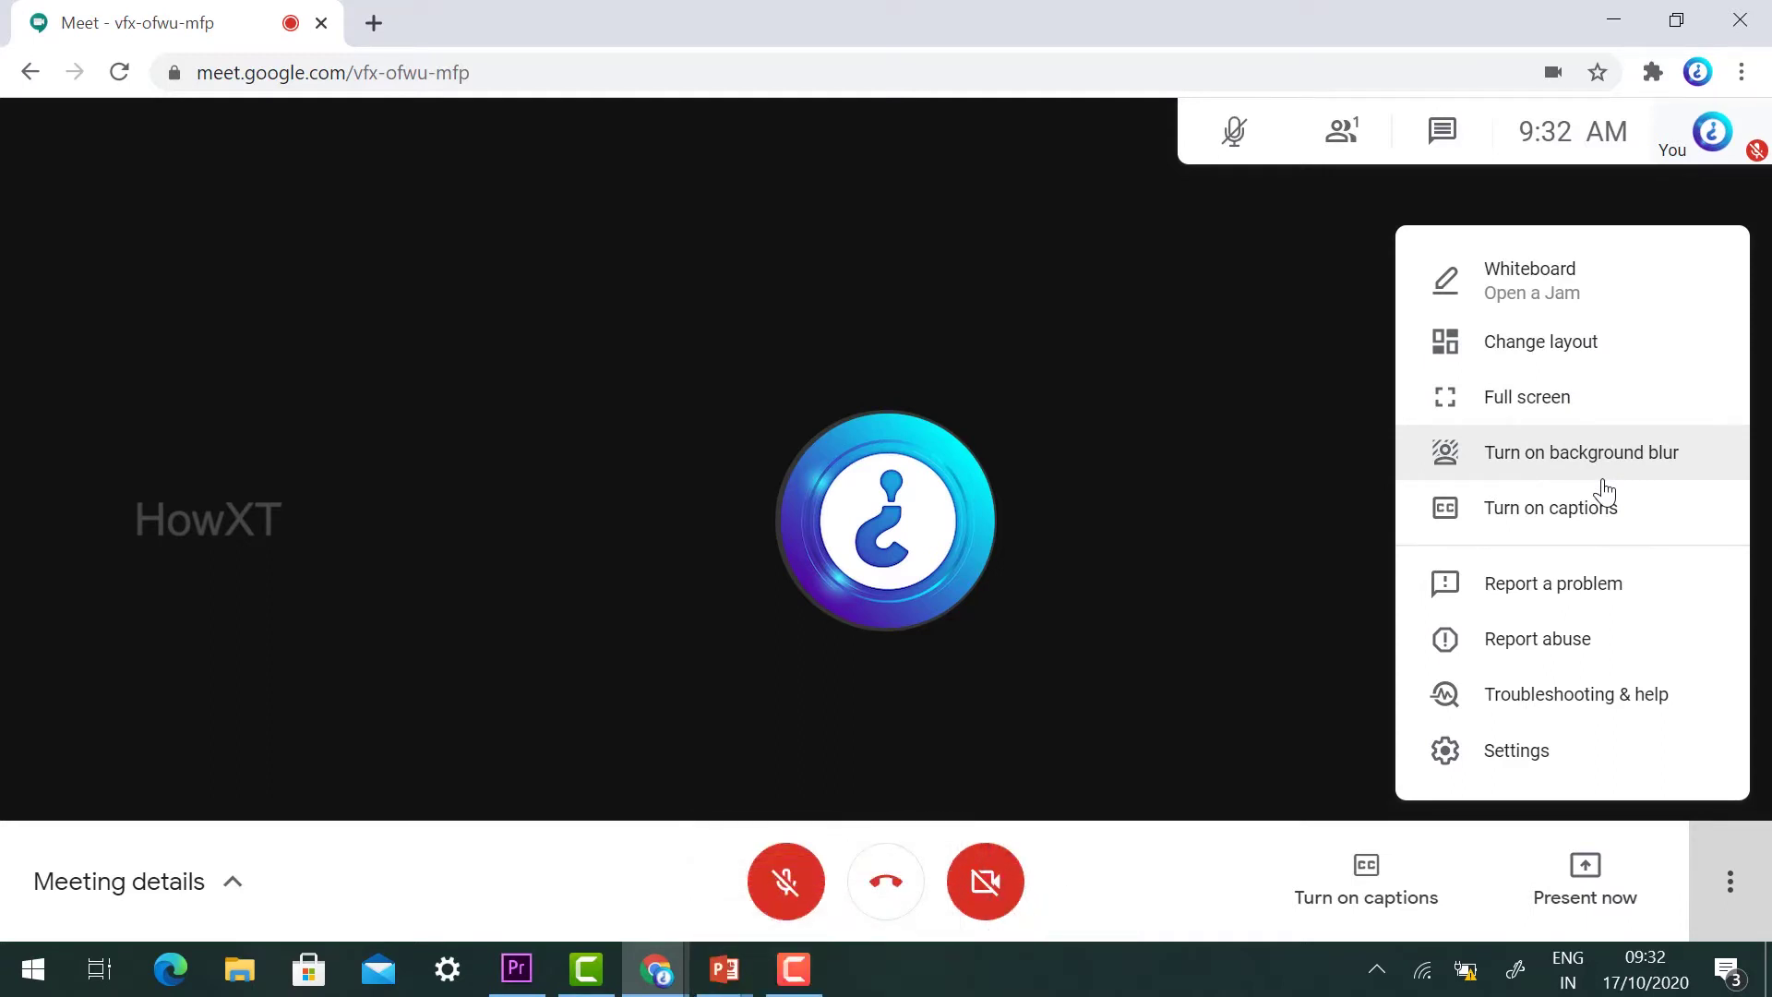
left_click(1557, 300)
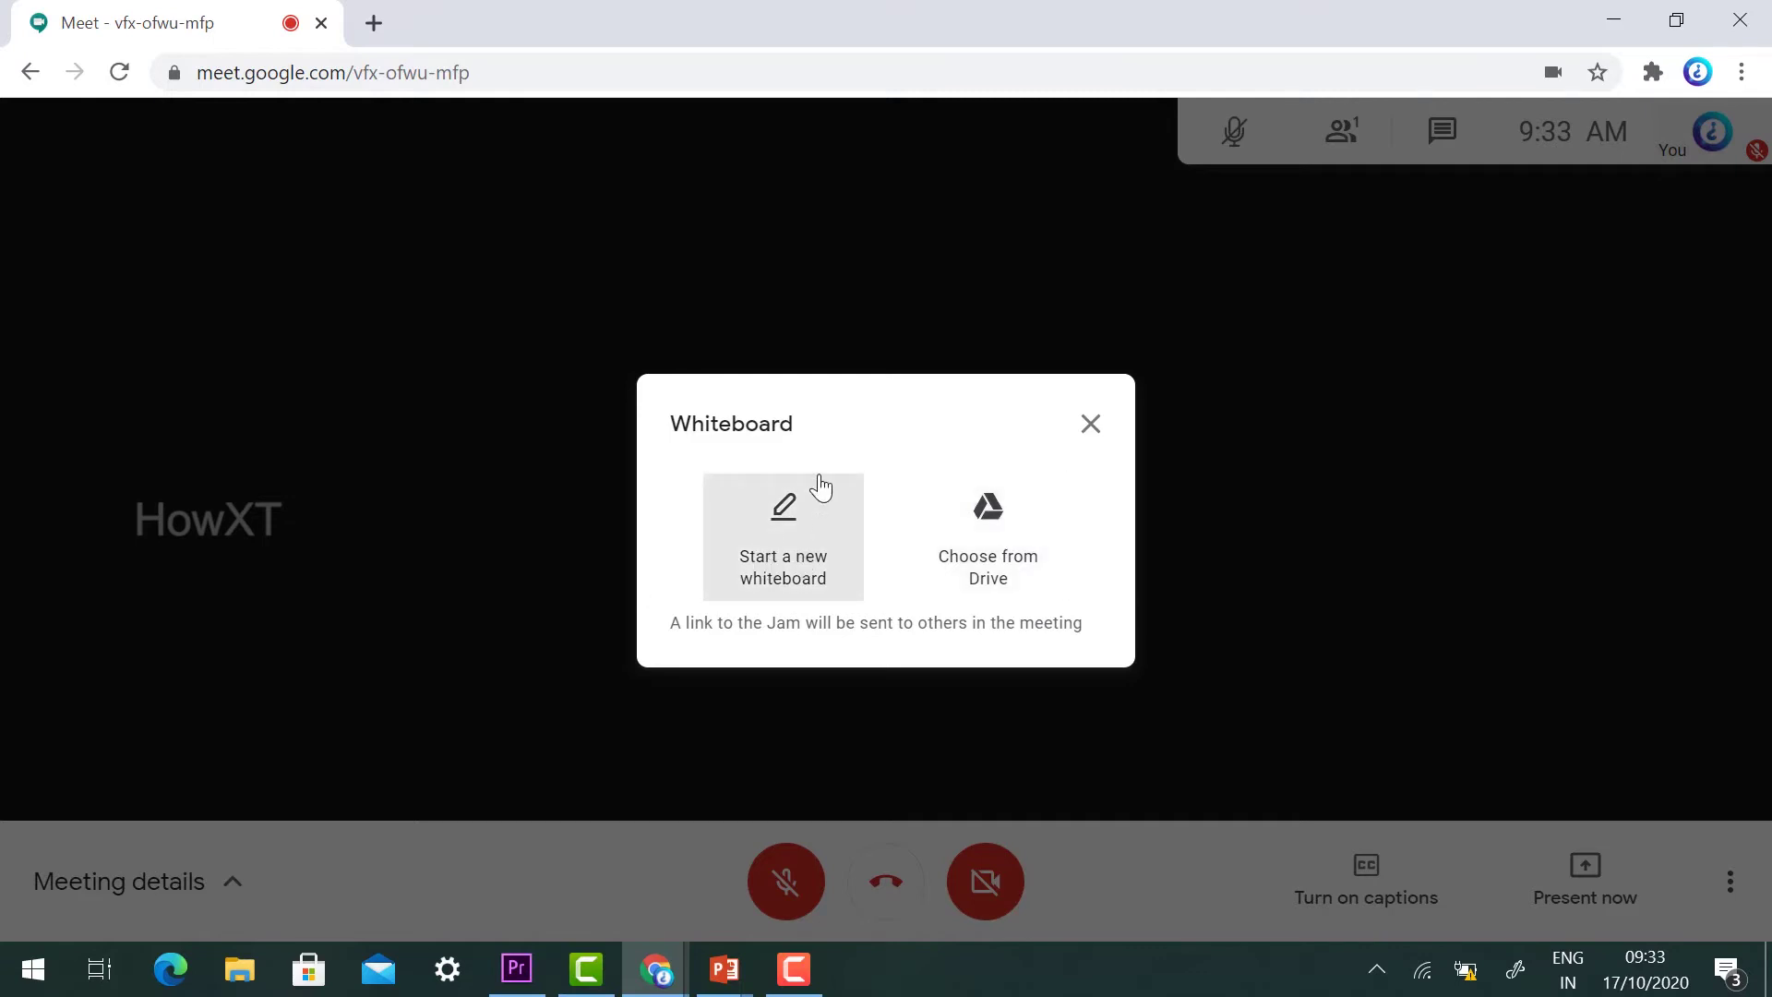
Step: Start a new whiteboard, then open the meeting invitation email in Gmail
left_click(813, 528)
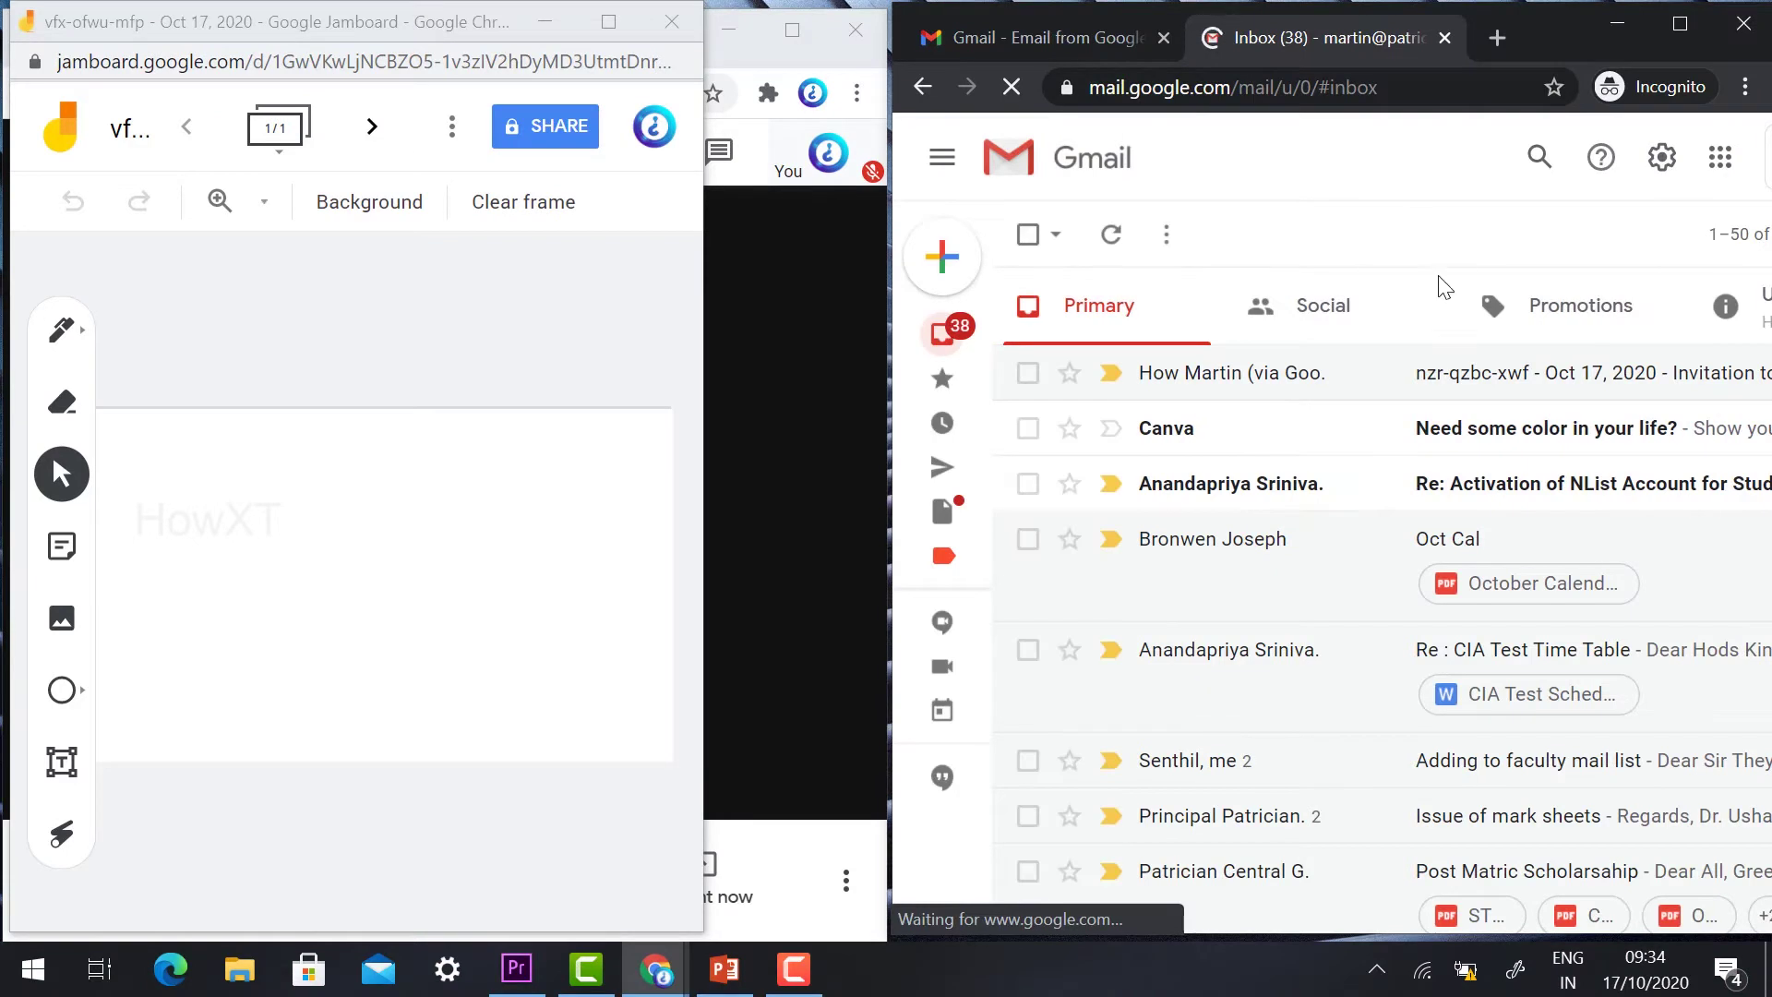
left_click(1355, 325)
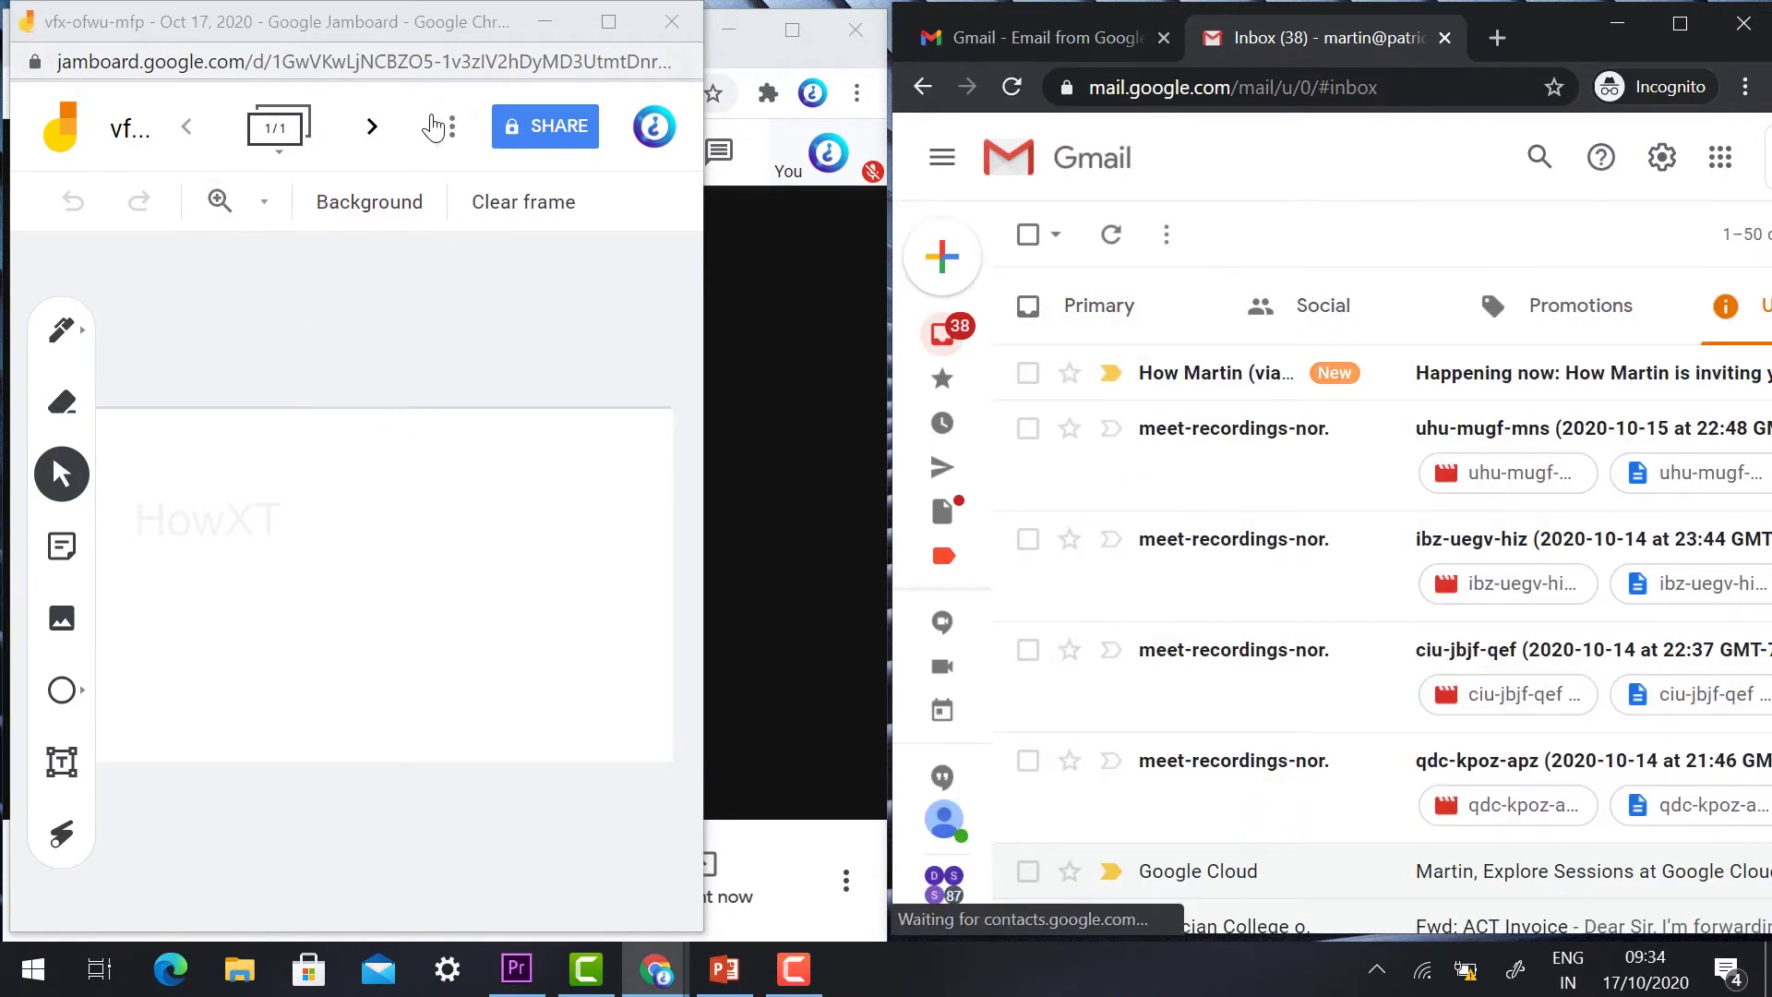
left_click(1237, 379)
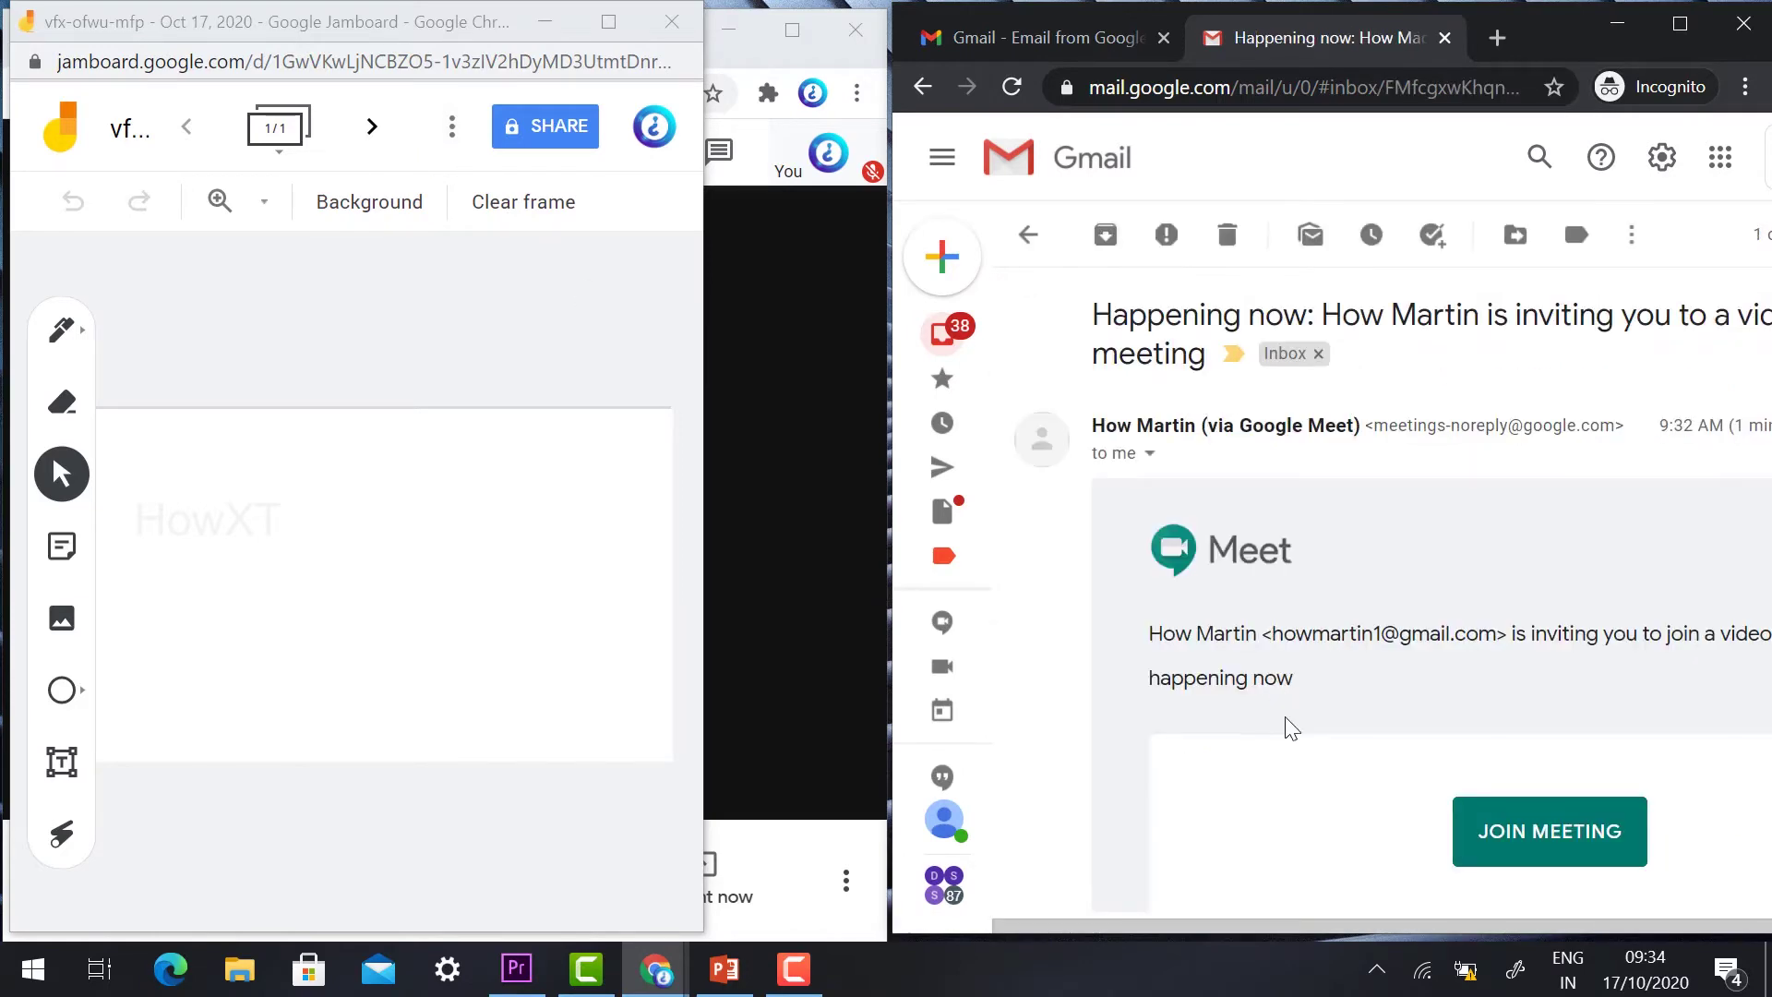
Step: Join the call from the invitation, allowing permissions, with camera and microphone off
left_click(1584, 835)
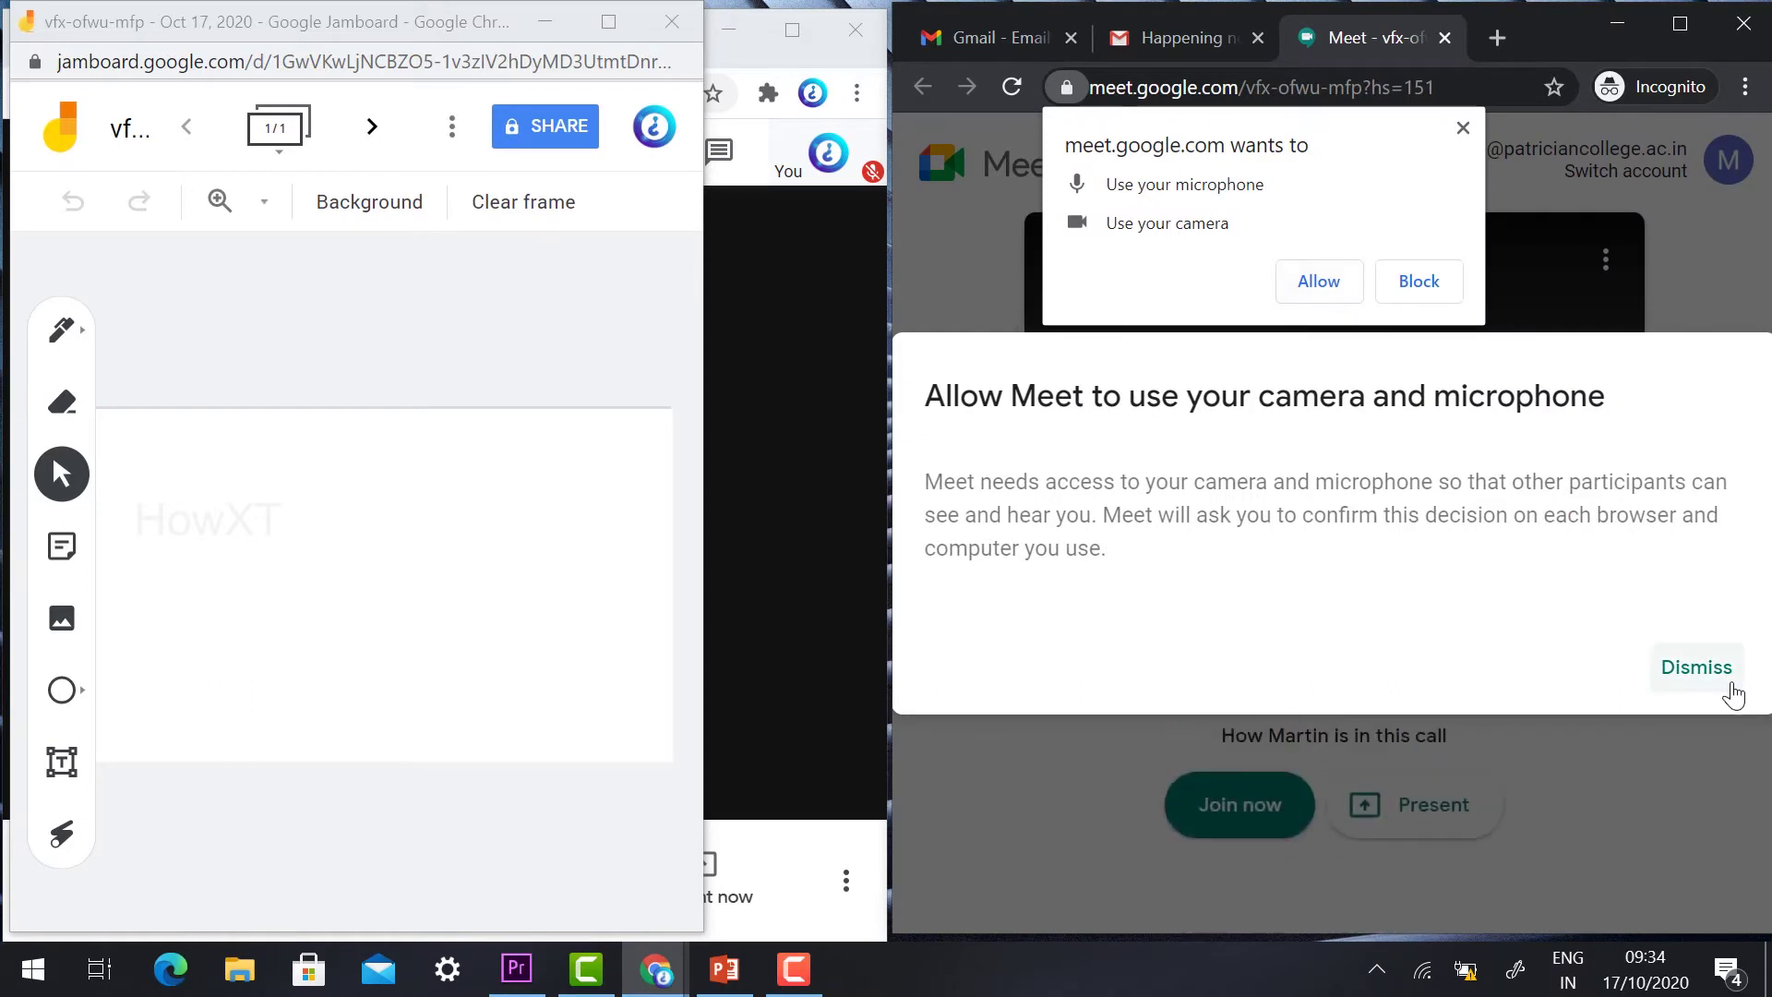
left_click(1717, 666)
left_click(1329, 281)
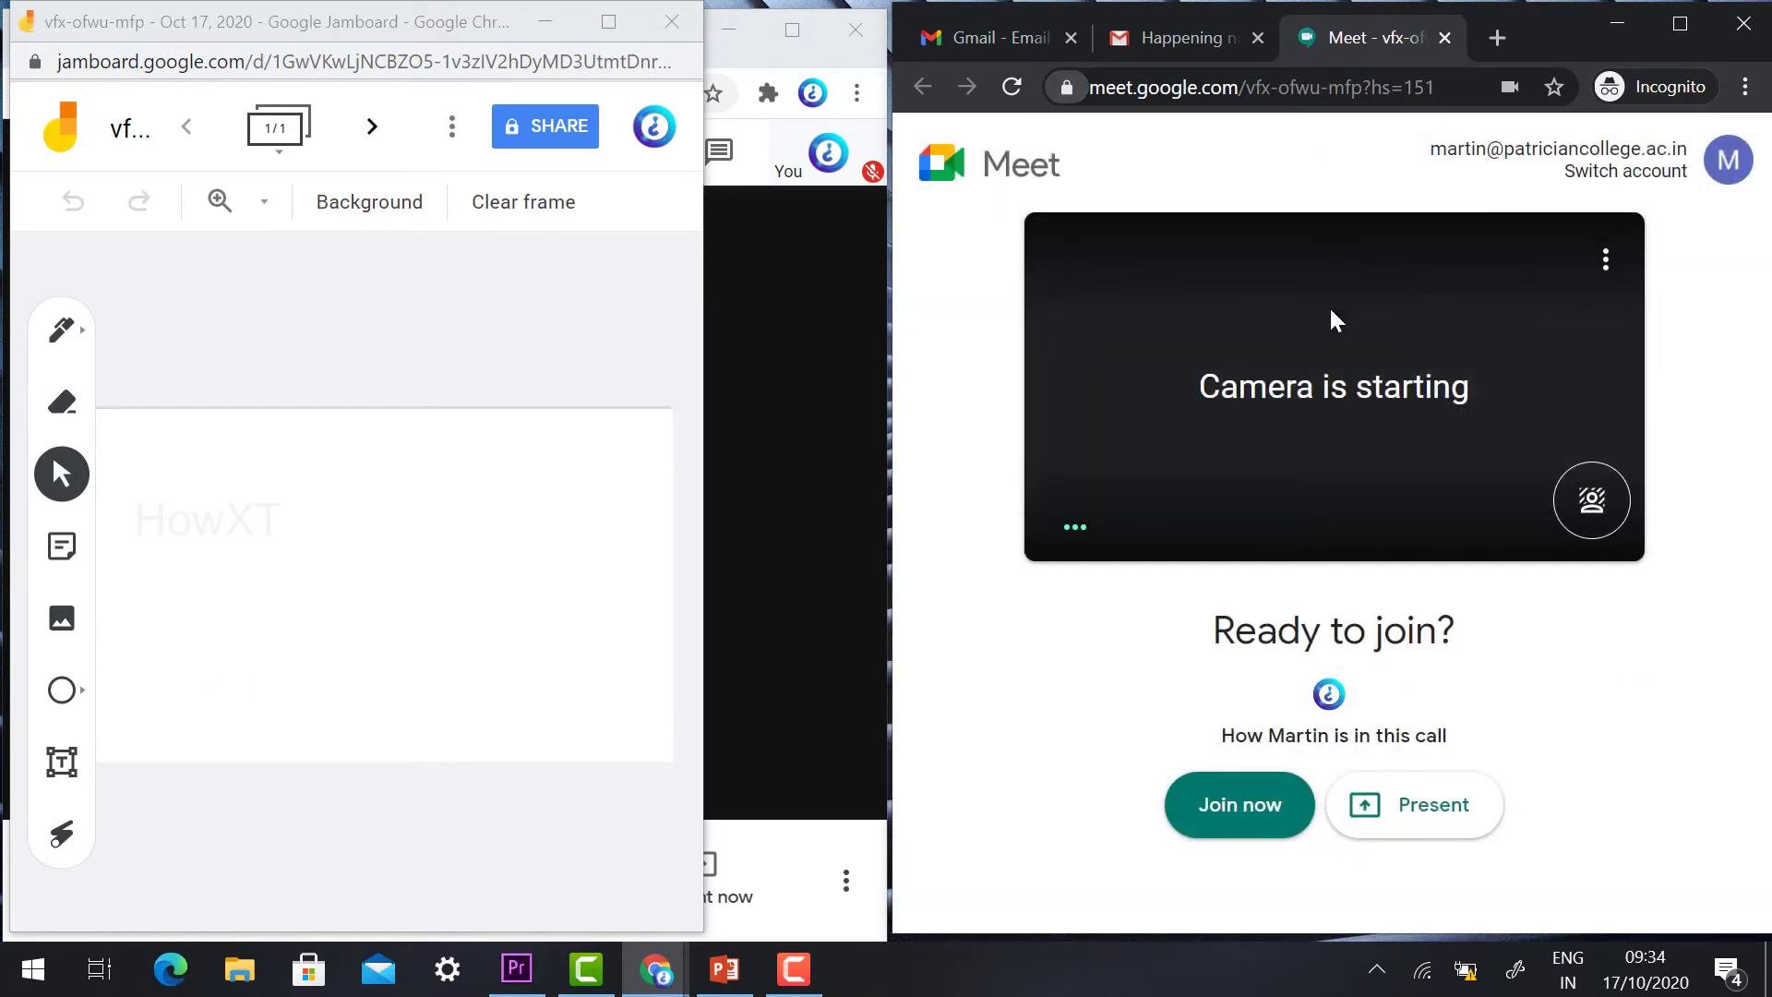
left_click(1378, 532)
left_click(1275, 508)
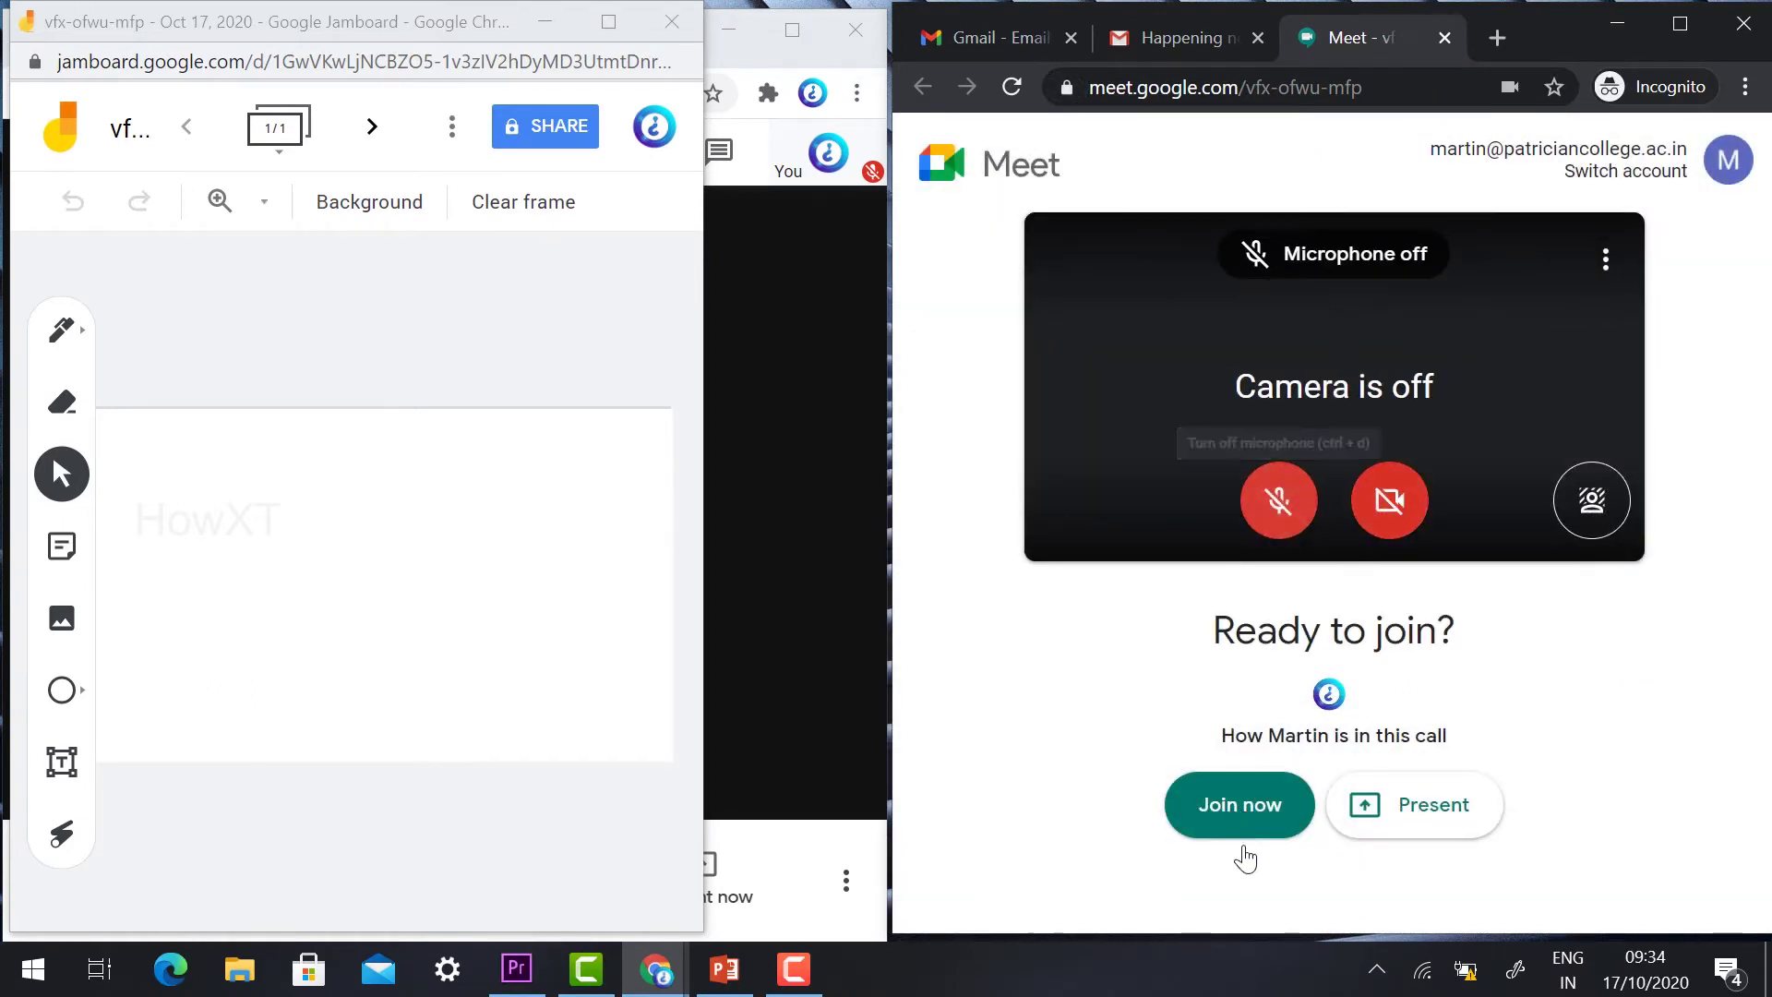
left_click(1241, 804)
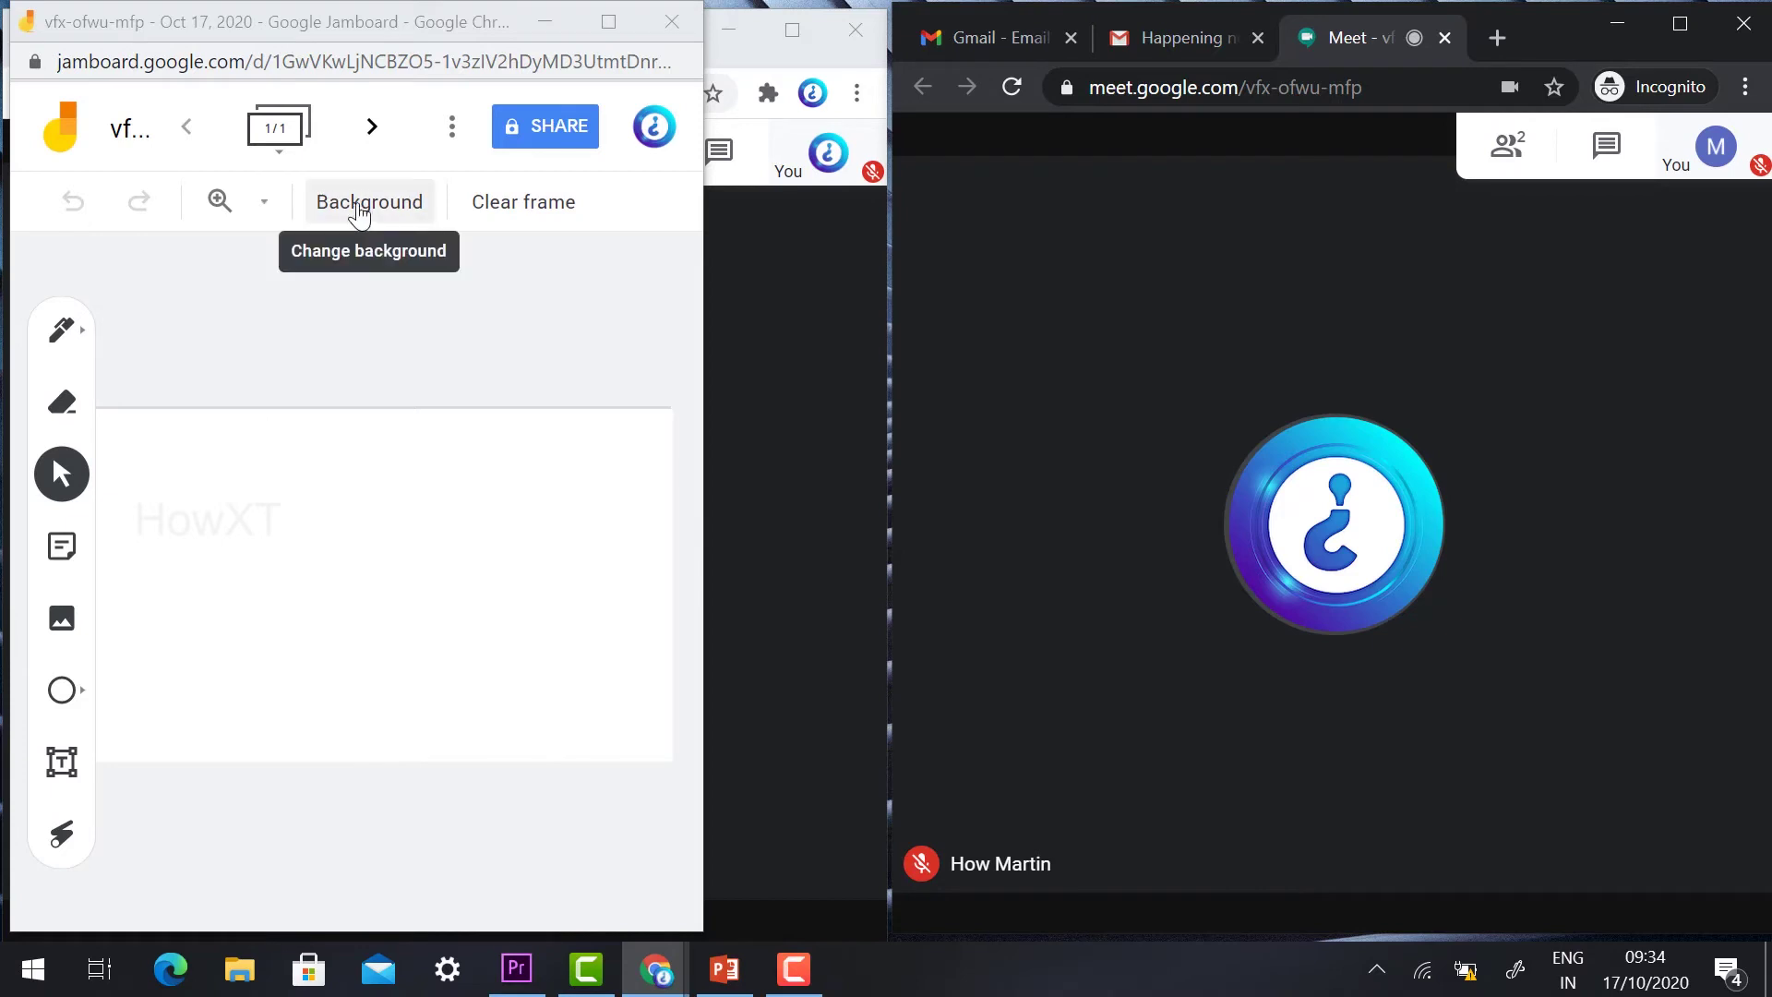
left_click(360, 203)
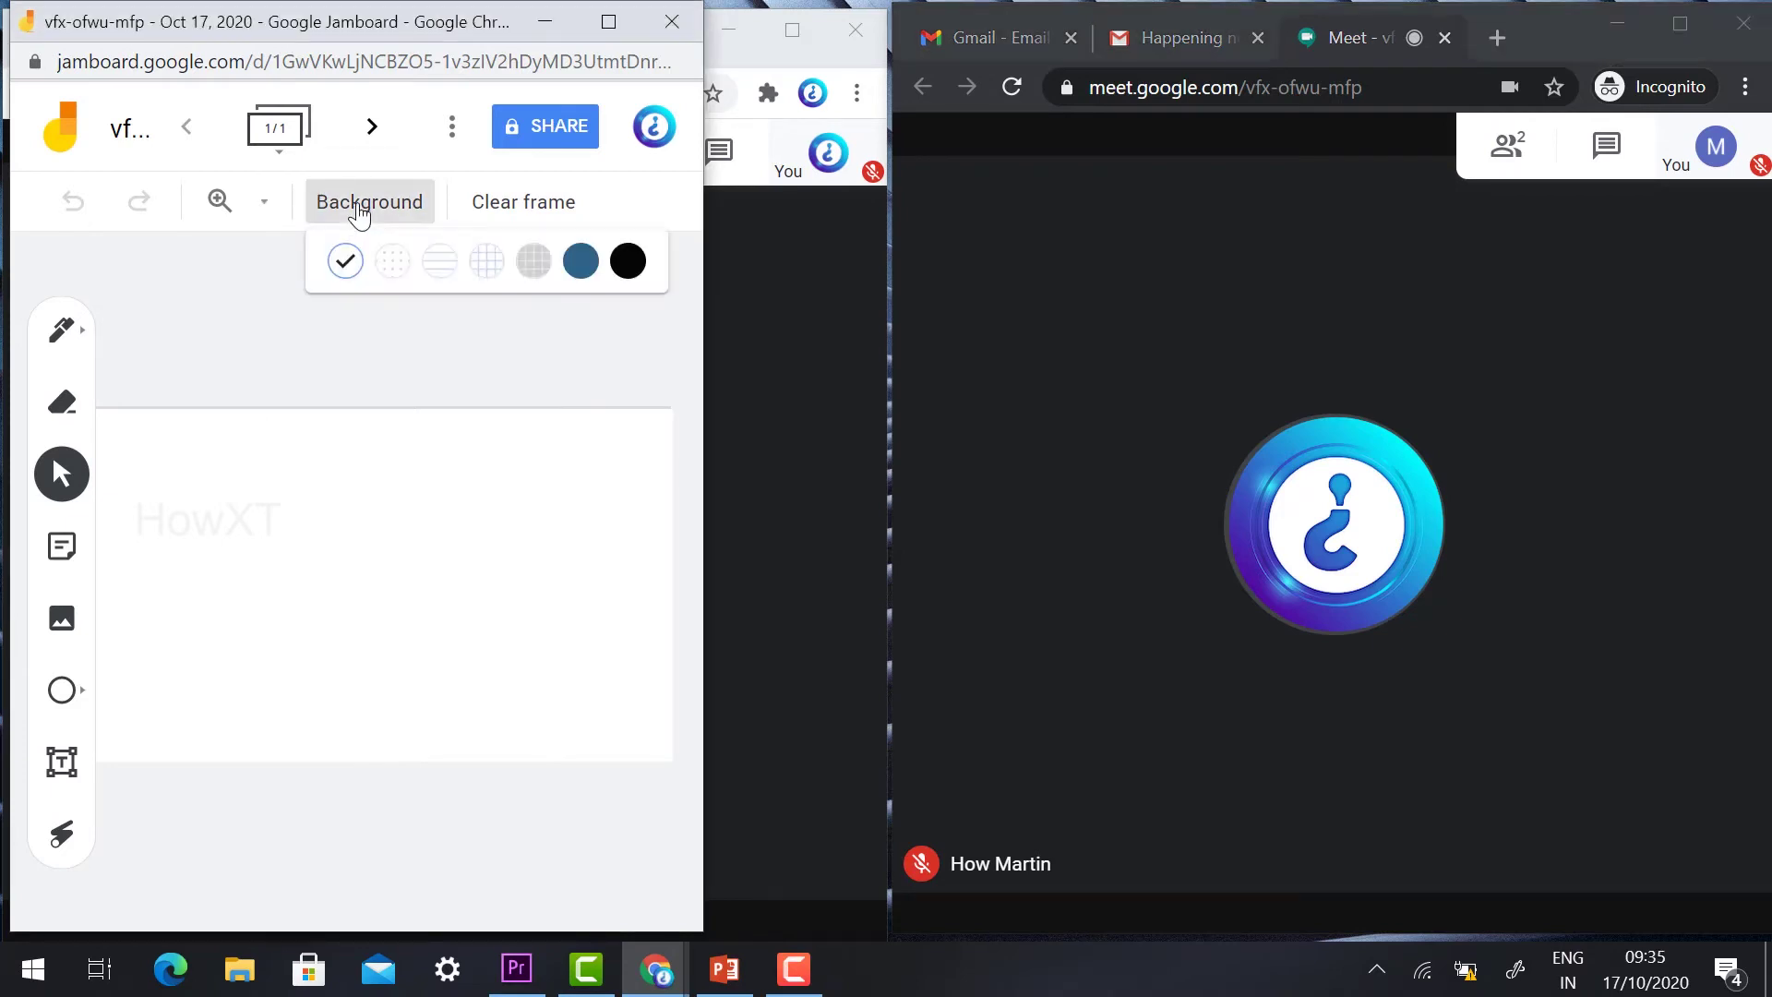
left_click(628, 261)
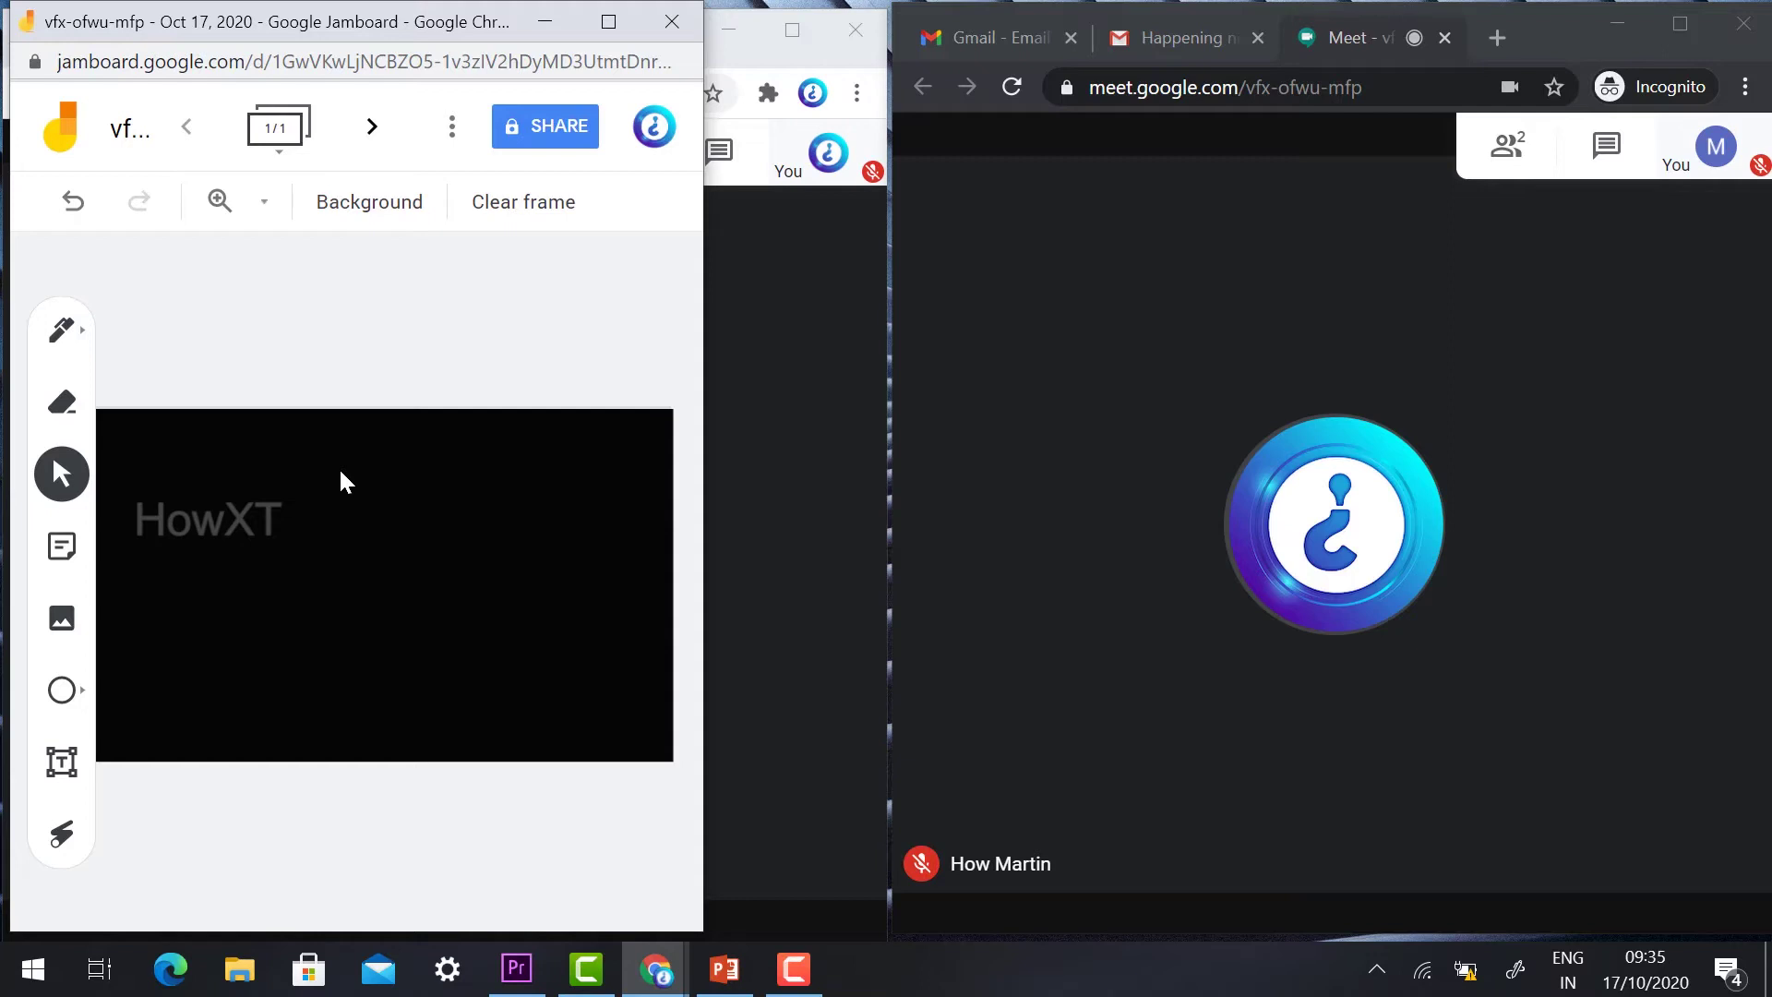
left_click(365, 213)
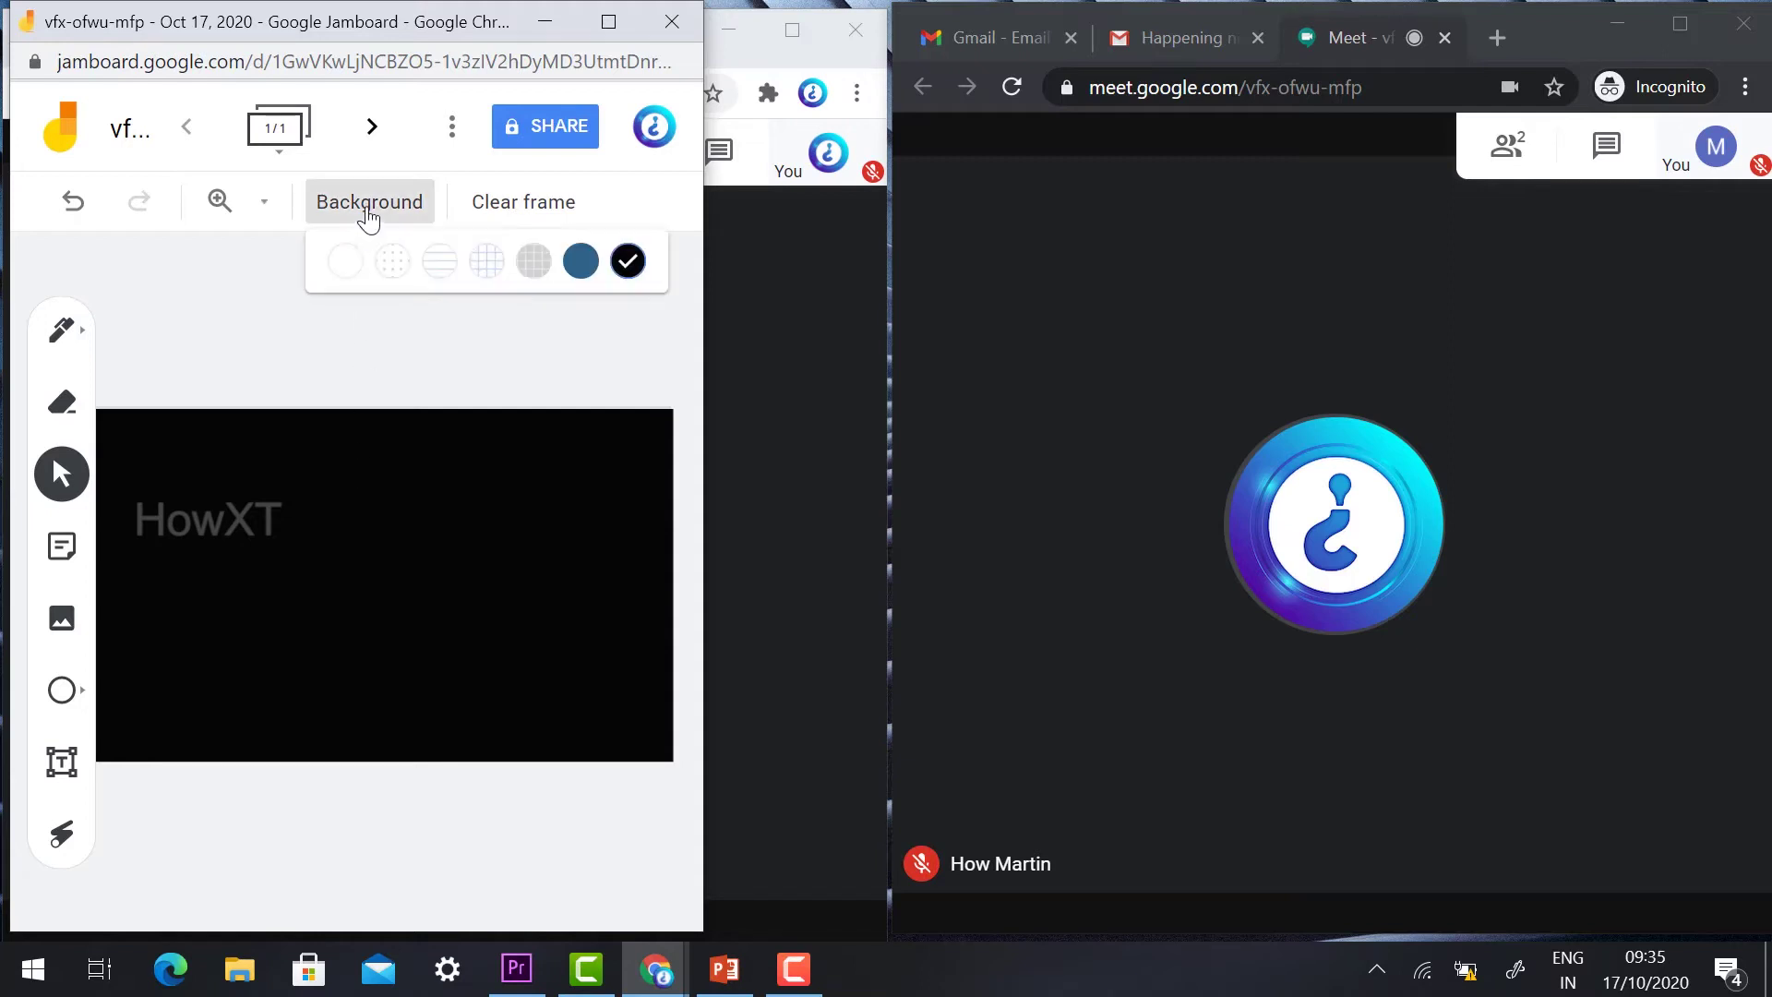
left_click(347, 263)
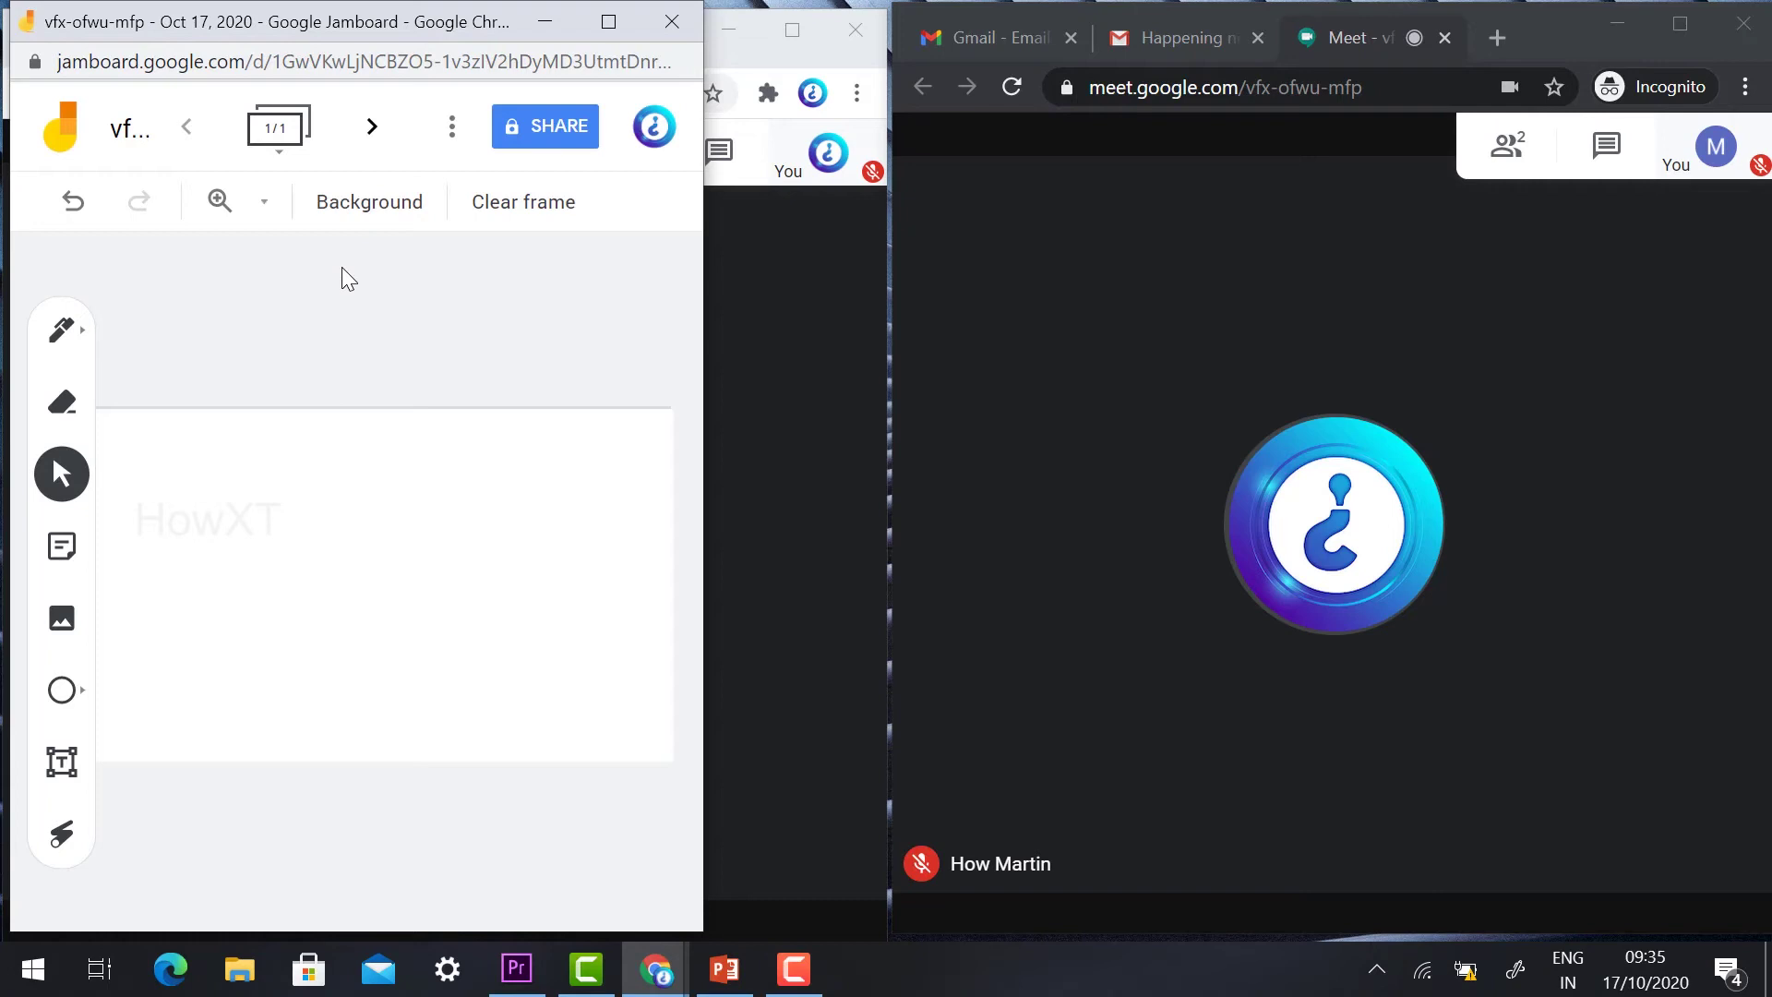
Step: Share the whiteboard with the suggested contact as an editor and send the invite
left_click(556, 134)
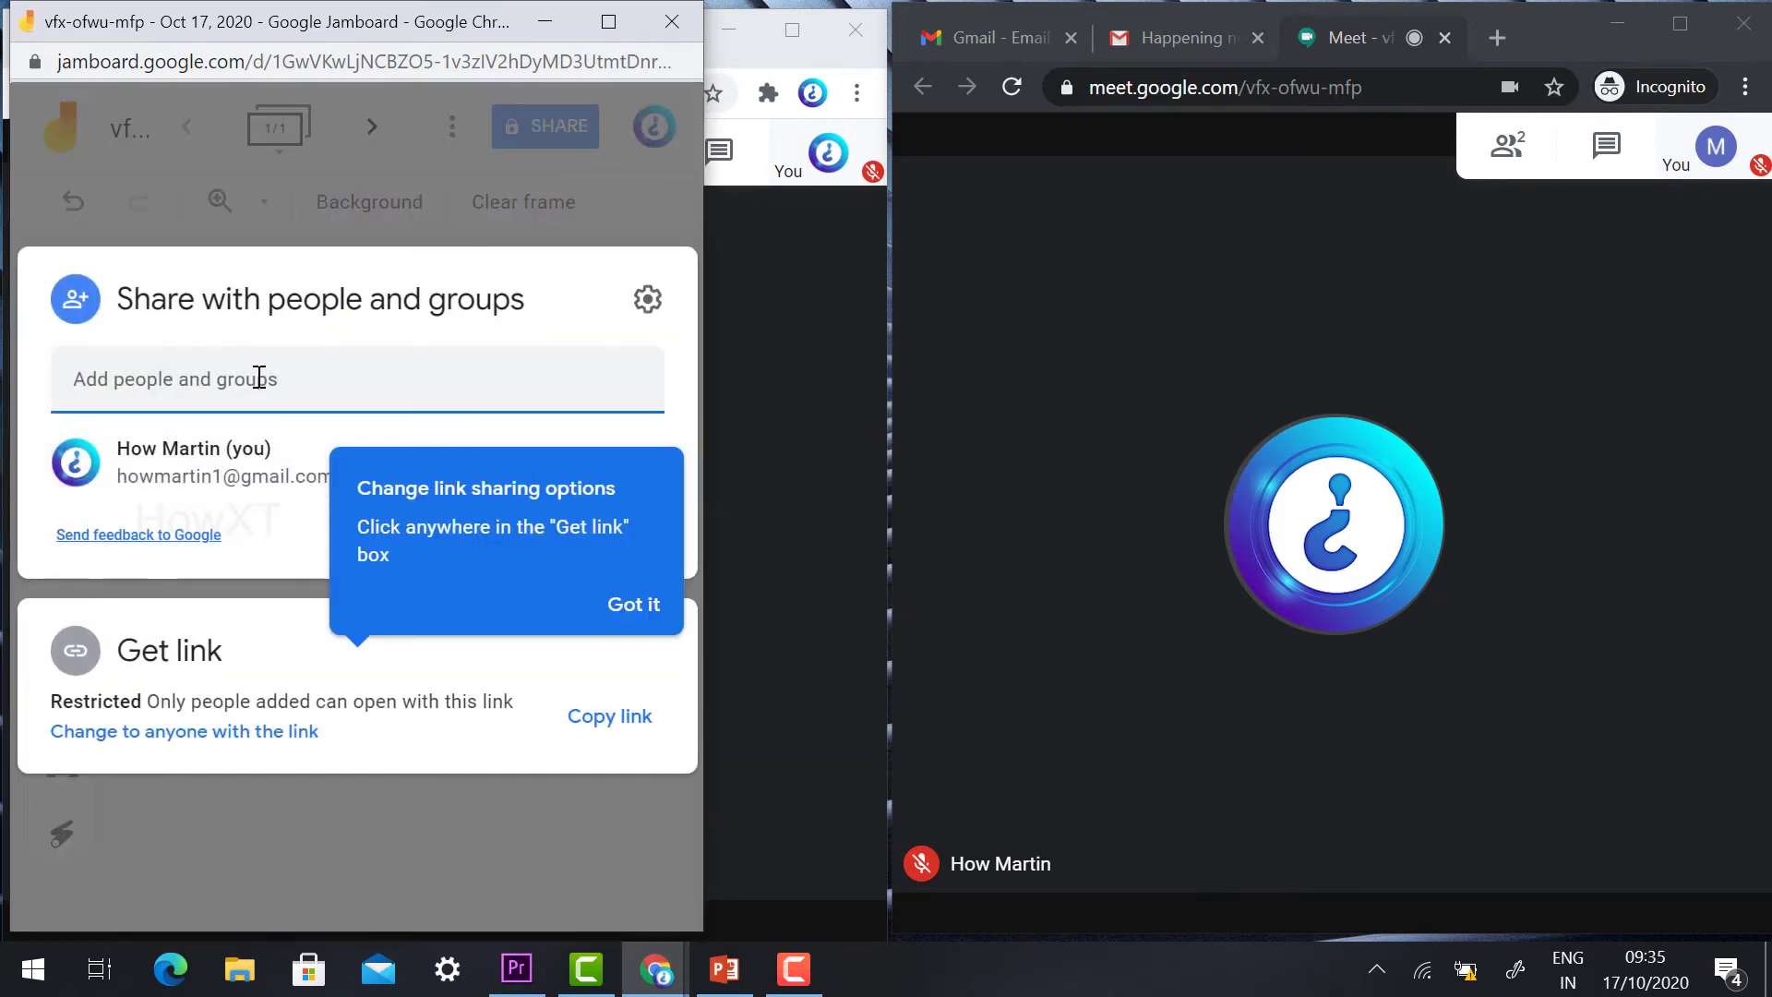
type("mar")
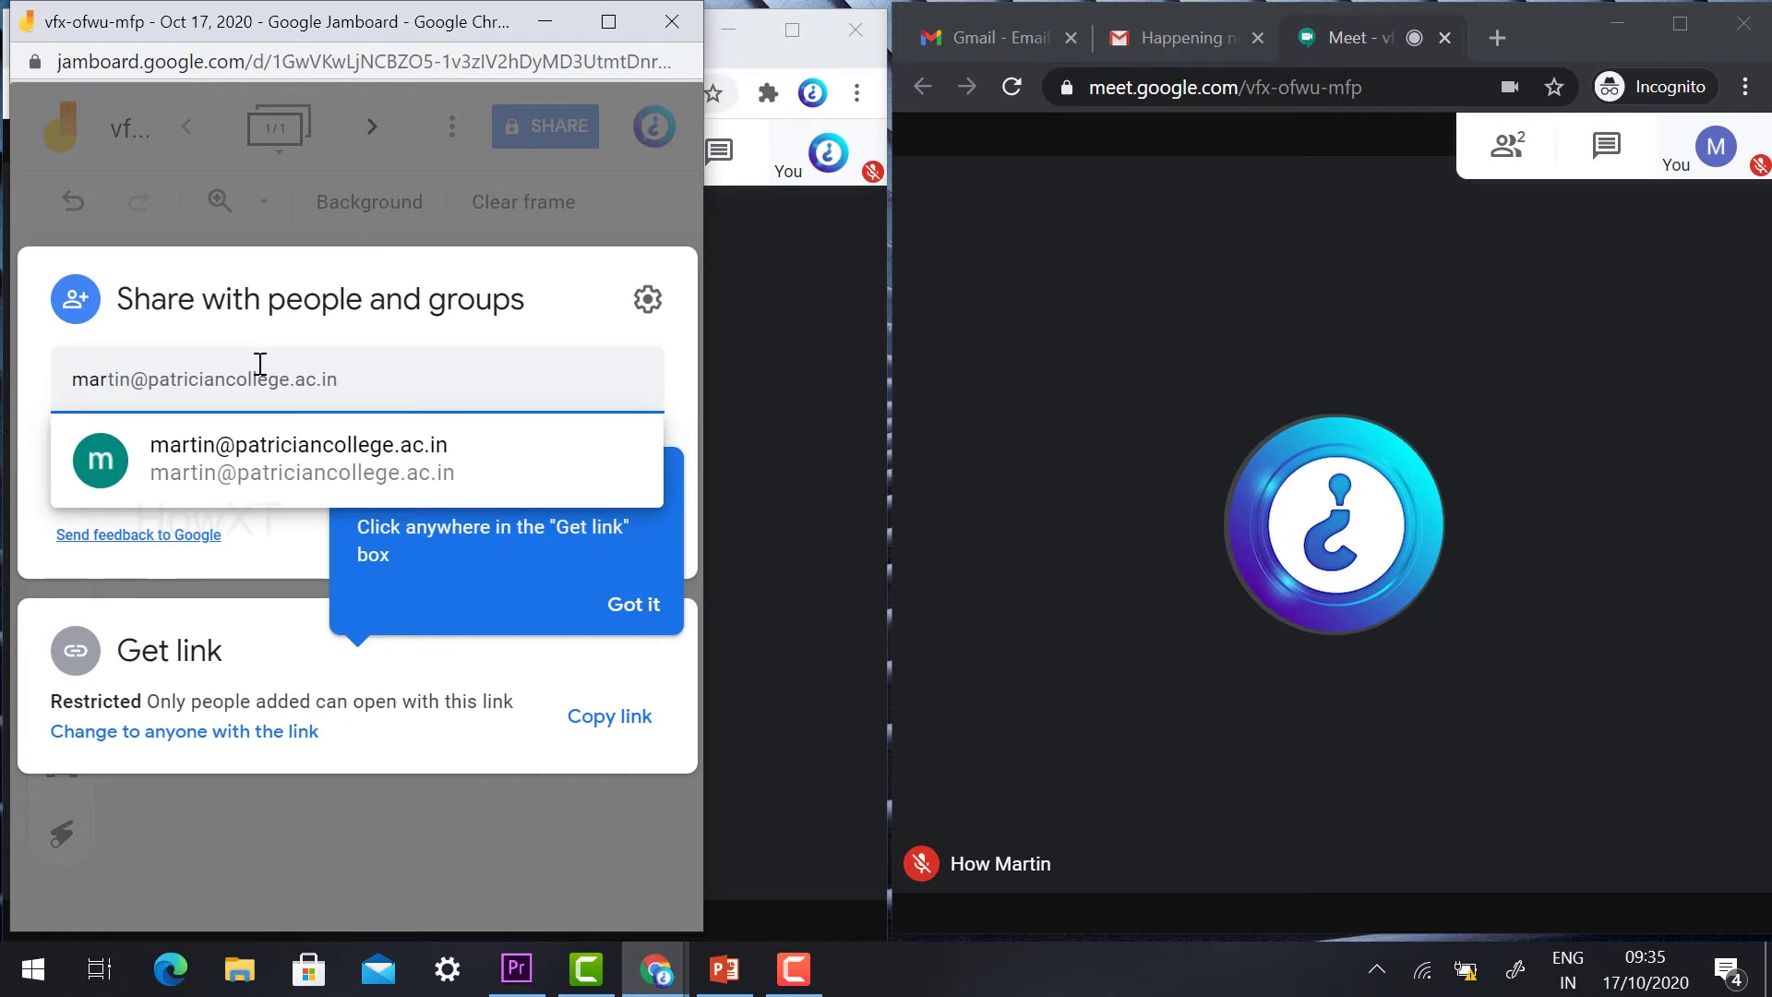
left_click(186, 447)
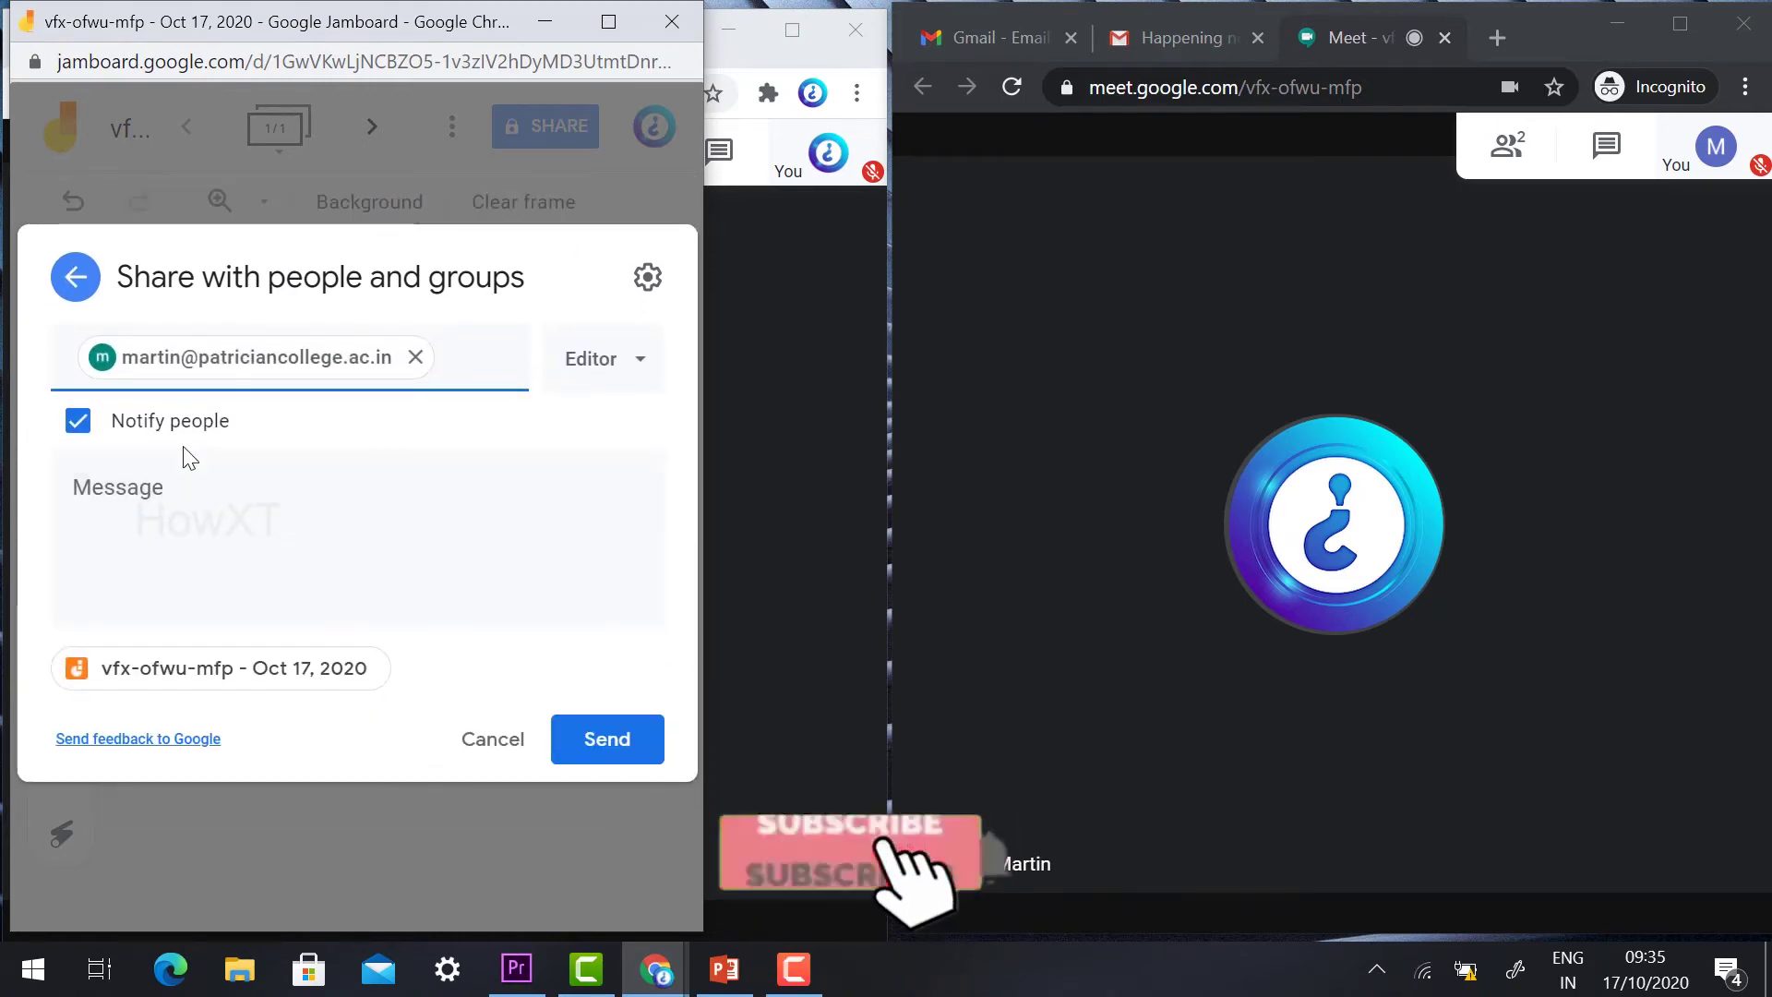
left_click(618, 749)
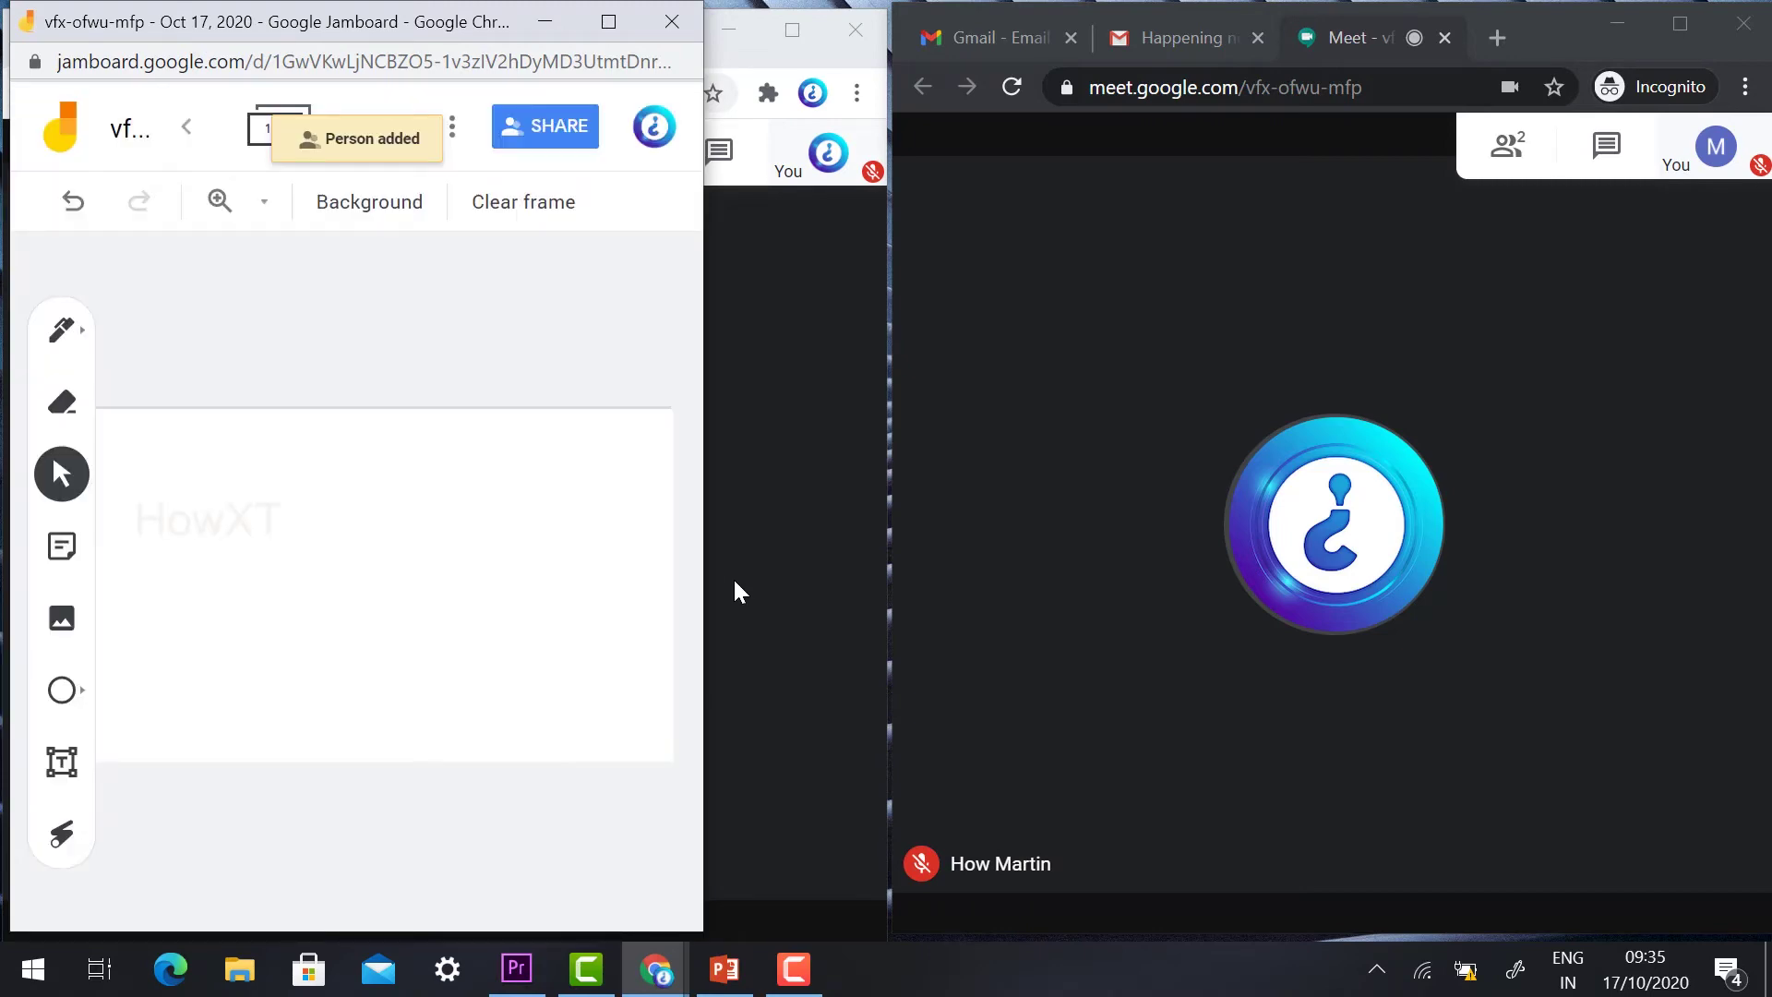
Step: In the second account's Gmail, open the whiteboard invitation and open it in Jamboard
left_click(1154, 21)
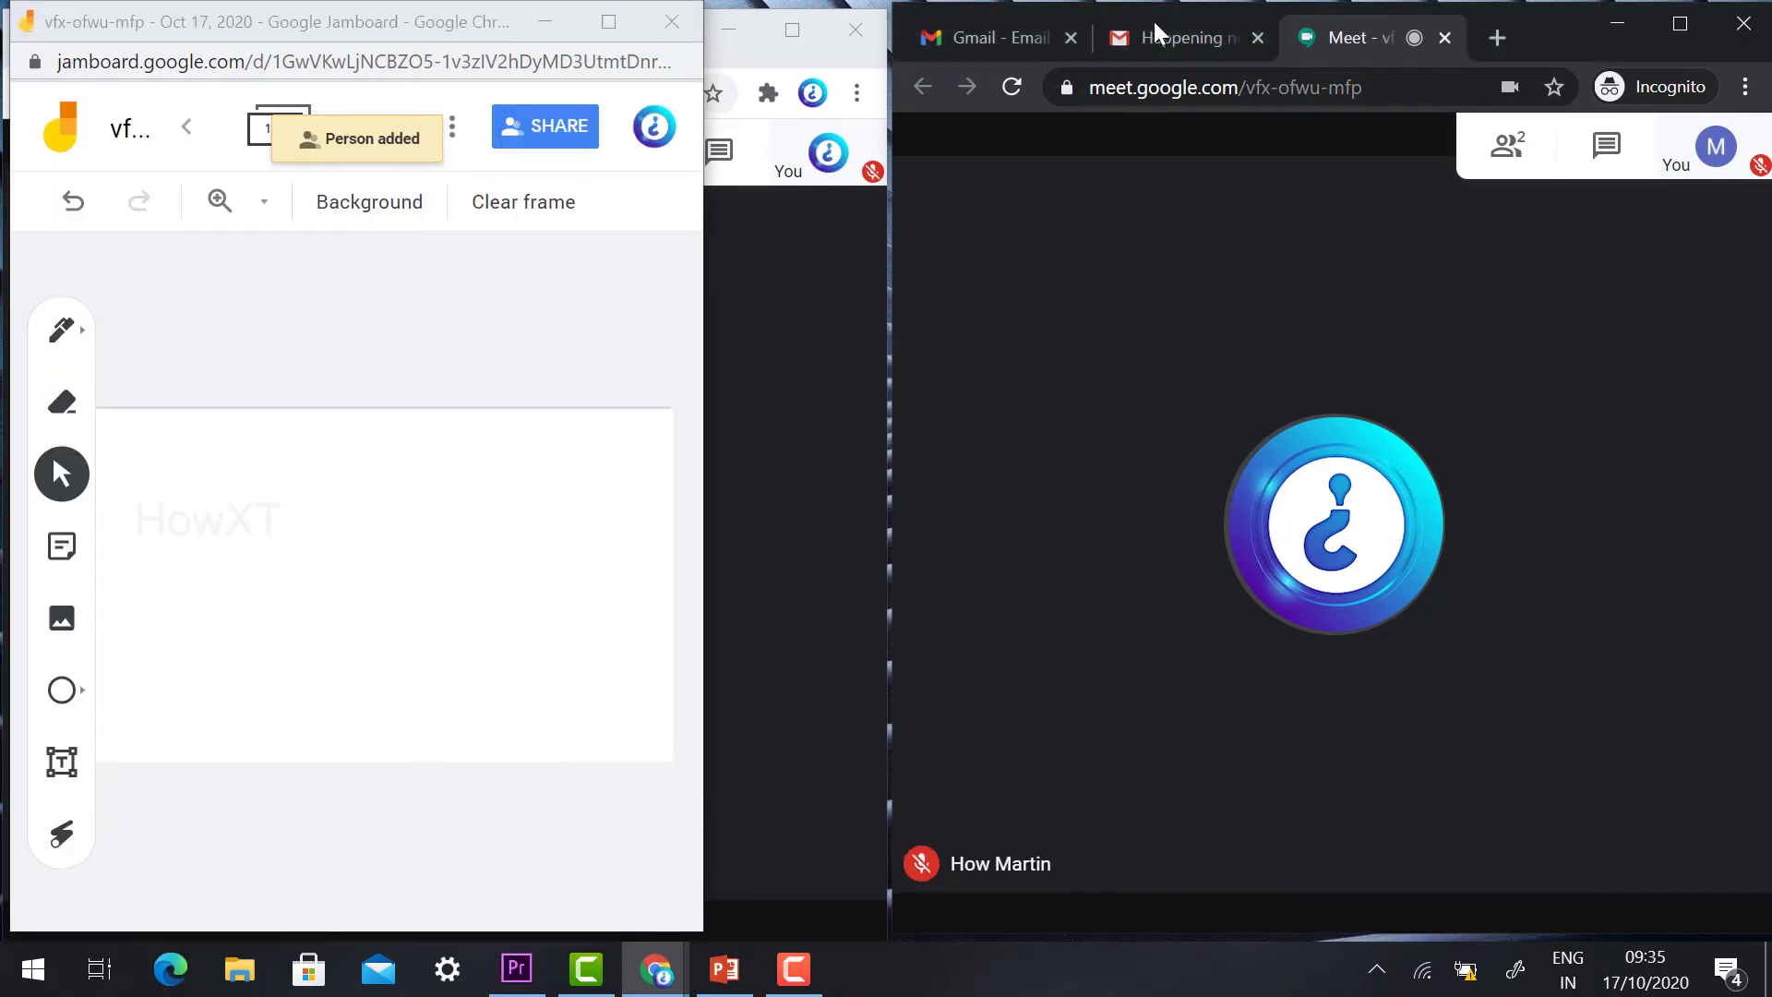
left_click(1150, 35)
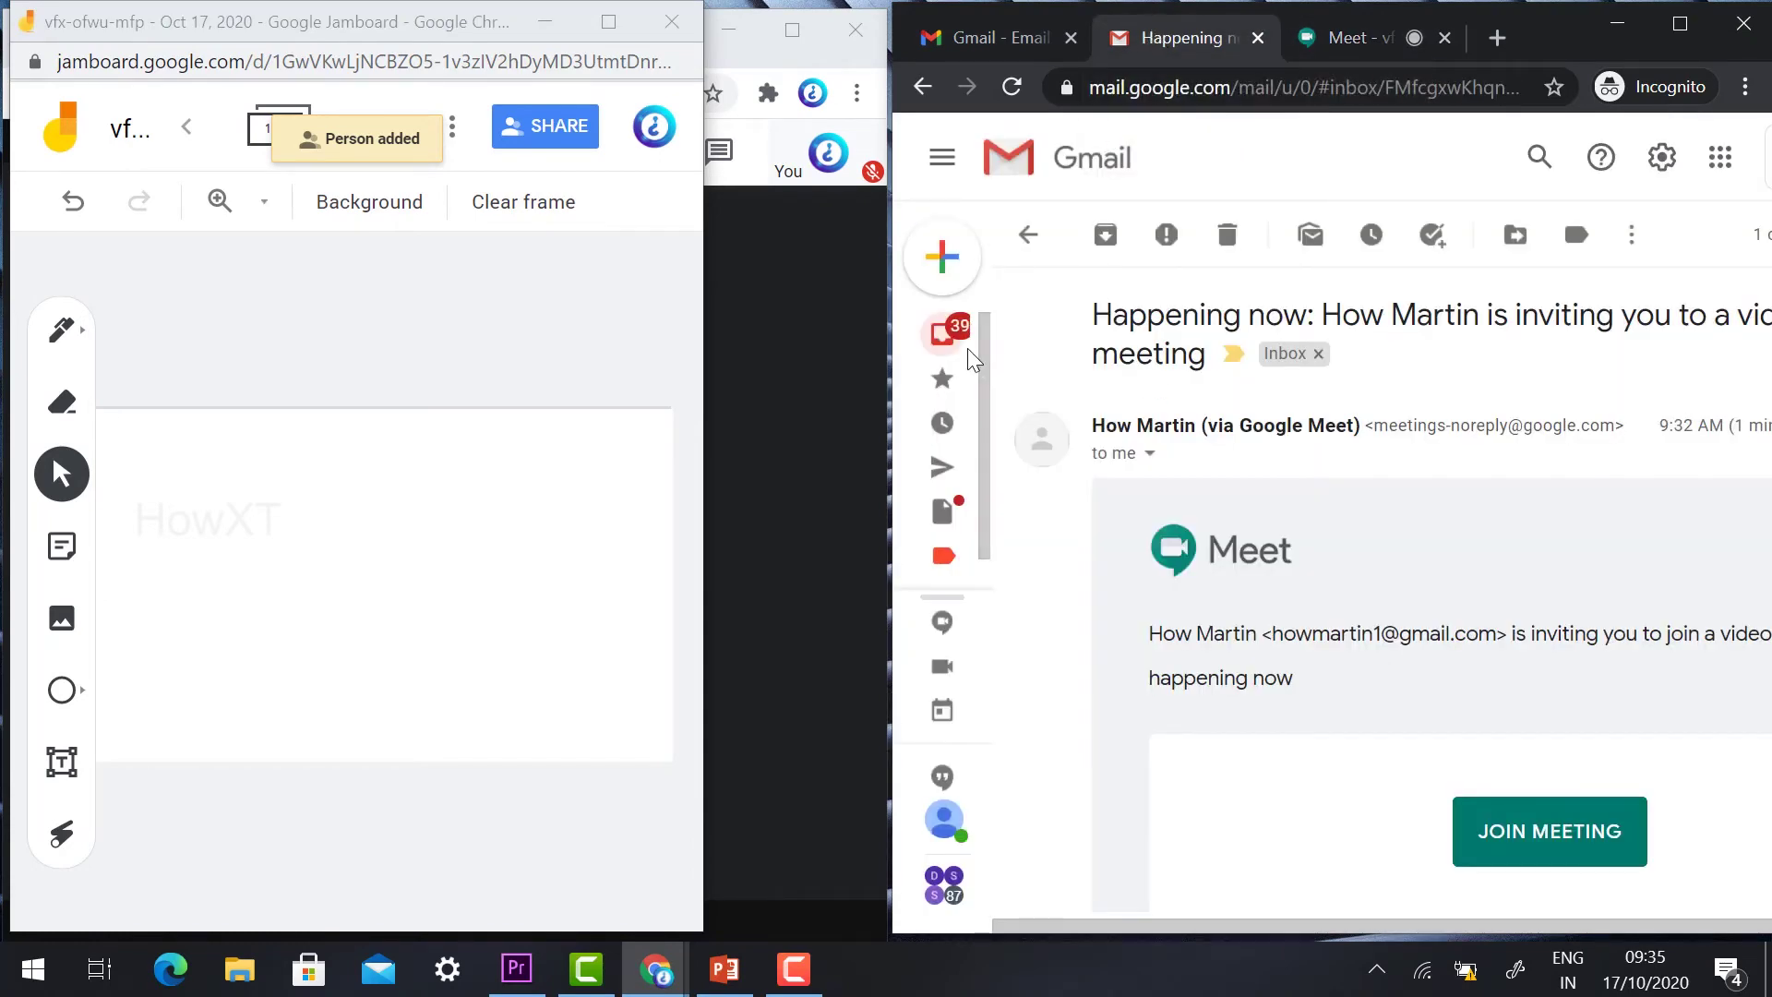
mouse_move(950, 344)
left_click(1019, 338)
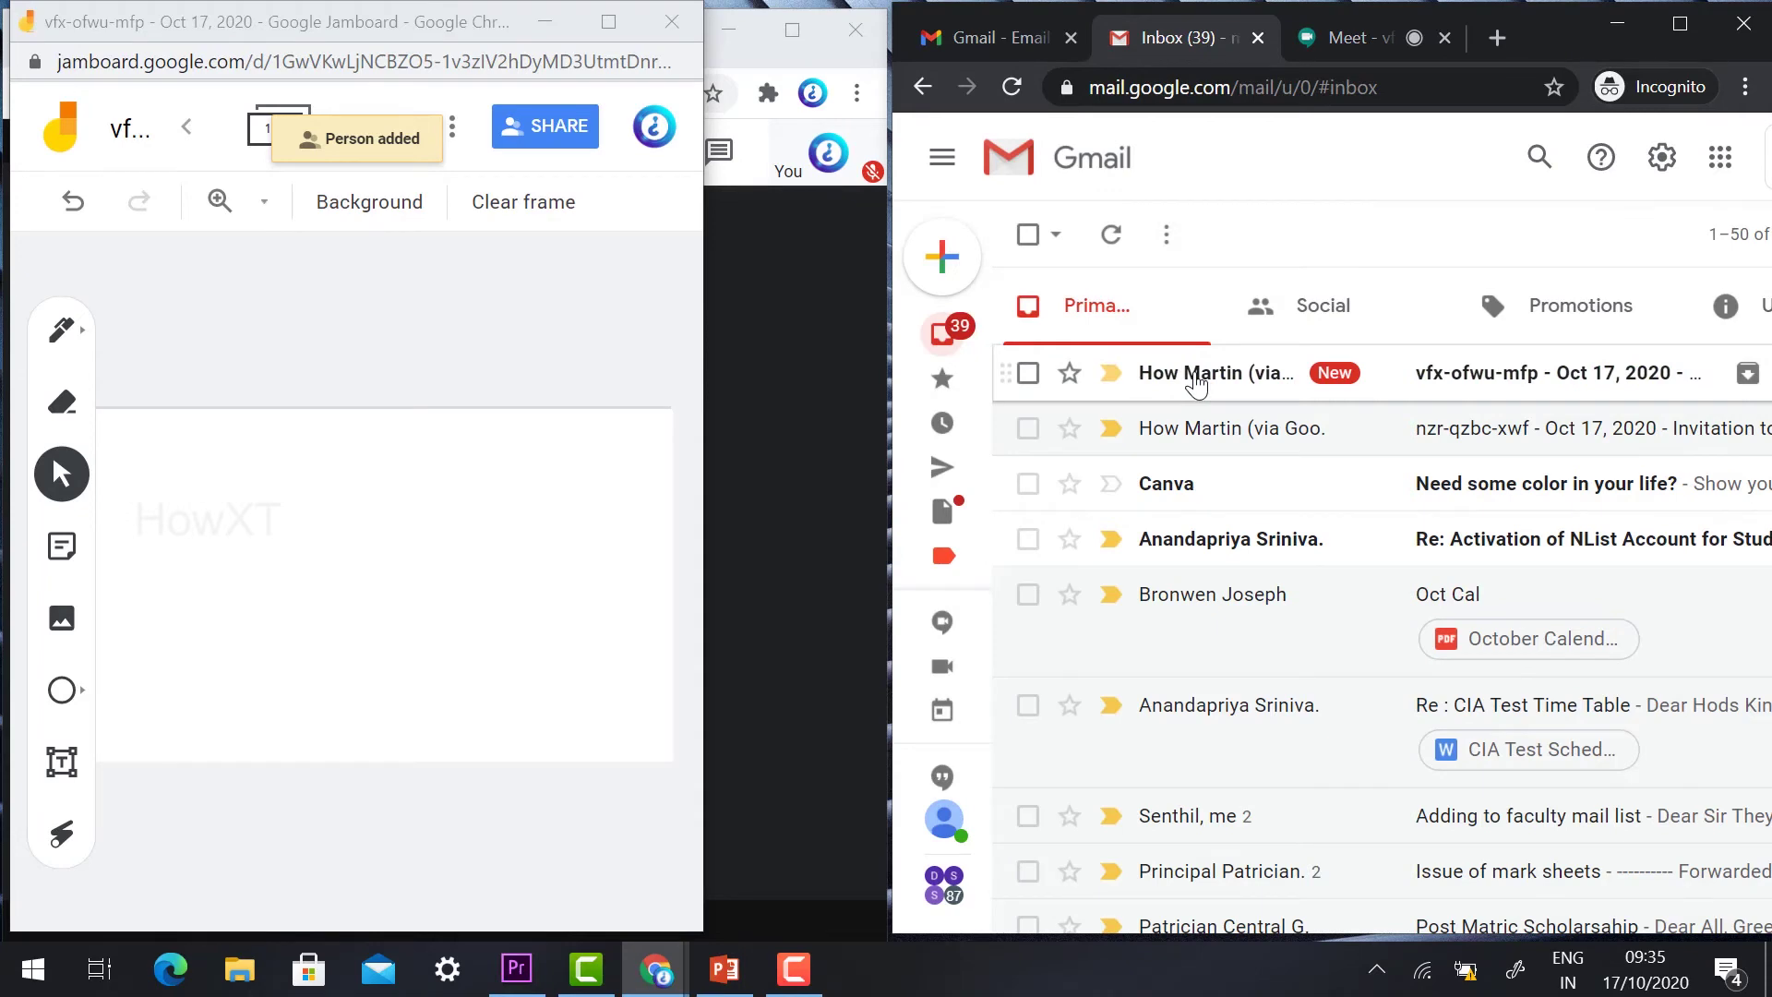
left_click(1197, 383)
left_click(1234, 729)
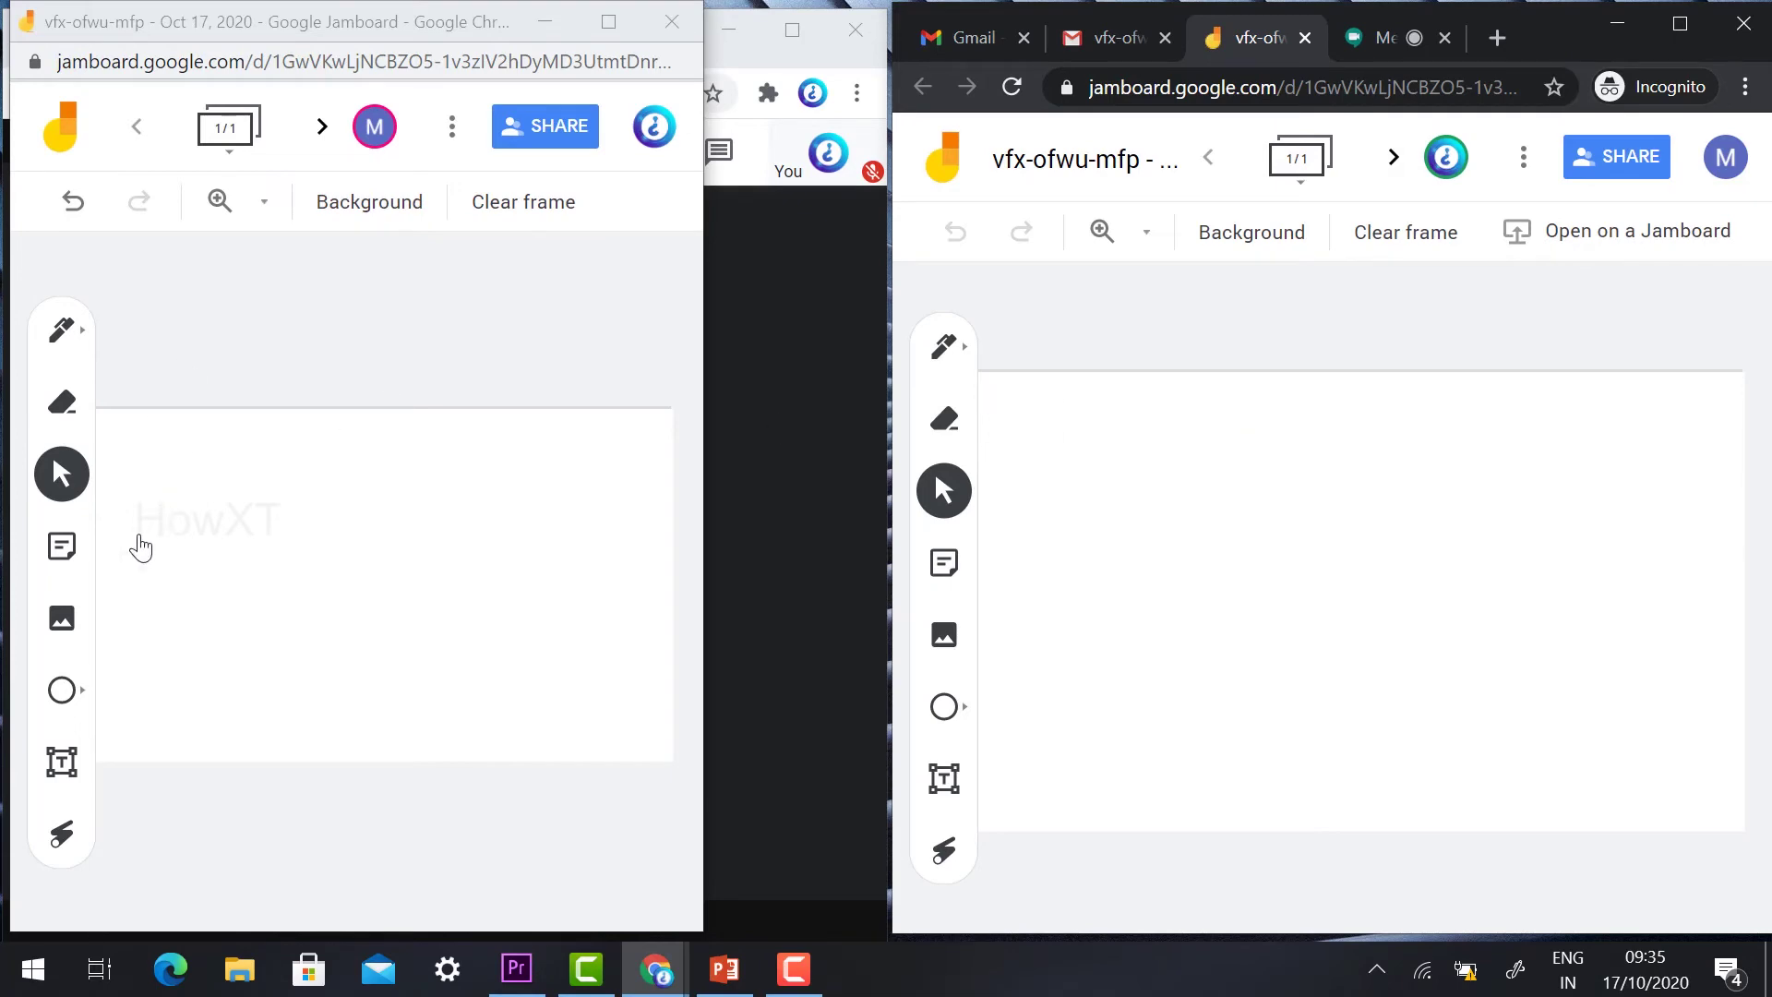
Step: Handwrite 2x3= with the pen in the first window
left_click(62, 329)
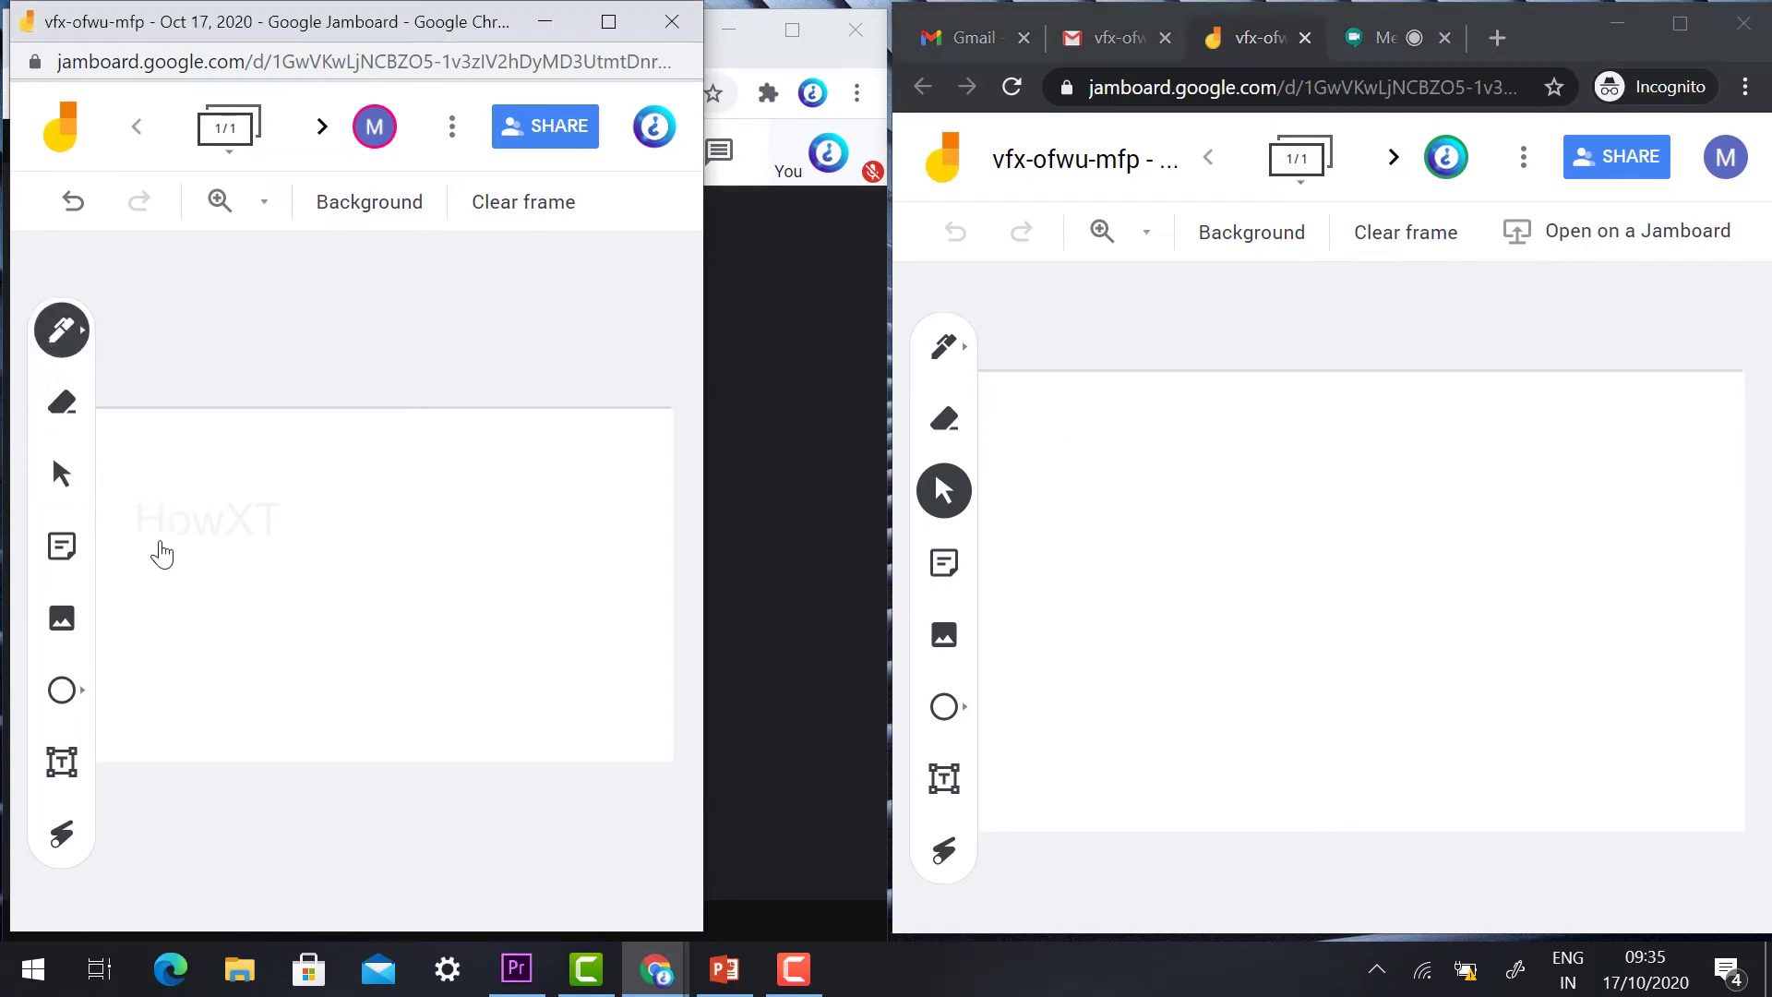
mouse_move(139, 510)
left_mouse_down()
mouse_move(158, 573)
mouse_move(240, 621)
left_mouse_up()
mouse_move(281, 523)
left_mouse_down()
mouse_move(260, 588)
mouse_move(306, 583)
left_mouse_up()
left_click_drag(320, 522, 358, 612)
mouse_move(428, 549)
left_mouse_down()
mouse_move(487, 536)
mouse_move(503, 551)
mouse_move(526, 518)
mouse_move(545, 581)
mouse_move(551, 561)
left_mouse_up()
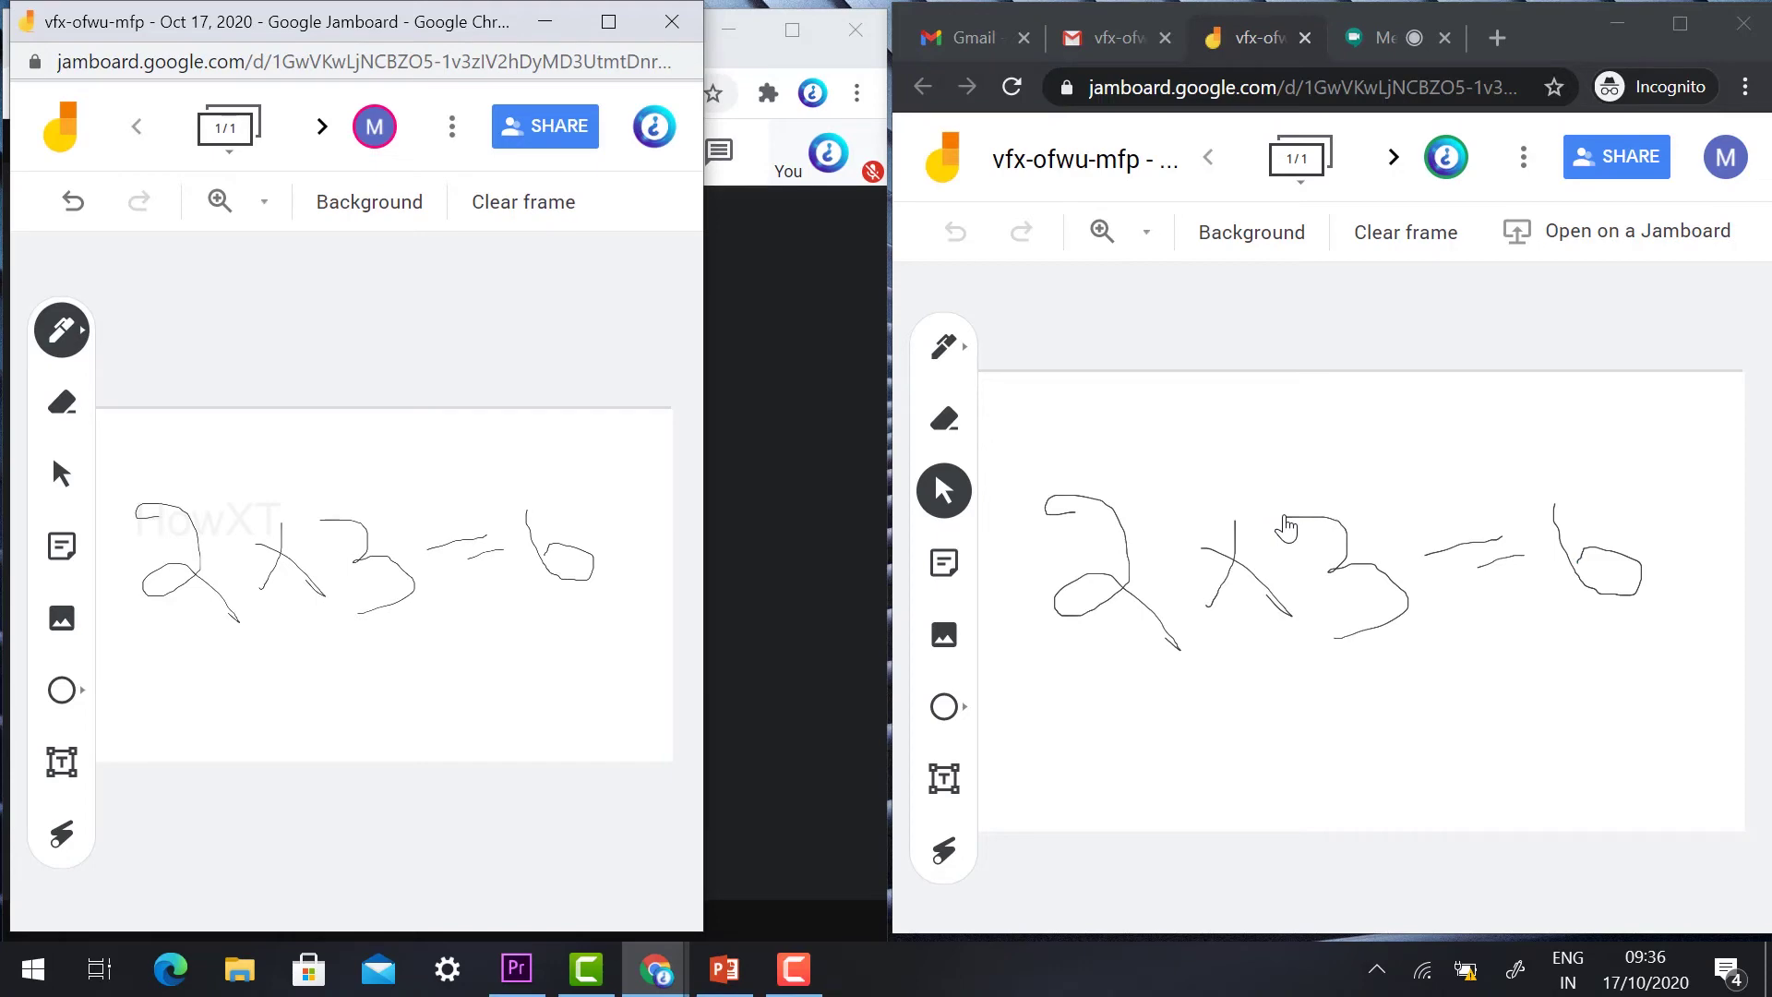
Step: Handwrite 3x3=9 below the first sum from the second window
left_click(945, 350)
left_click_drag(1076, 708, 1097, 814)
left_click_drag(1235, 711, 1188, 791)
left_click_drag(1184, 720, 1276, 799)
mouse_move(1293, 702)
left_mouse_down()
mouse_move(1399, 780)
mouse_move(1340, 803)
left_mouse_up()
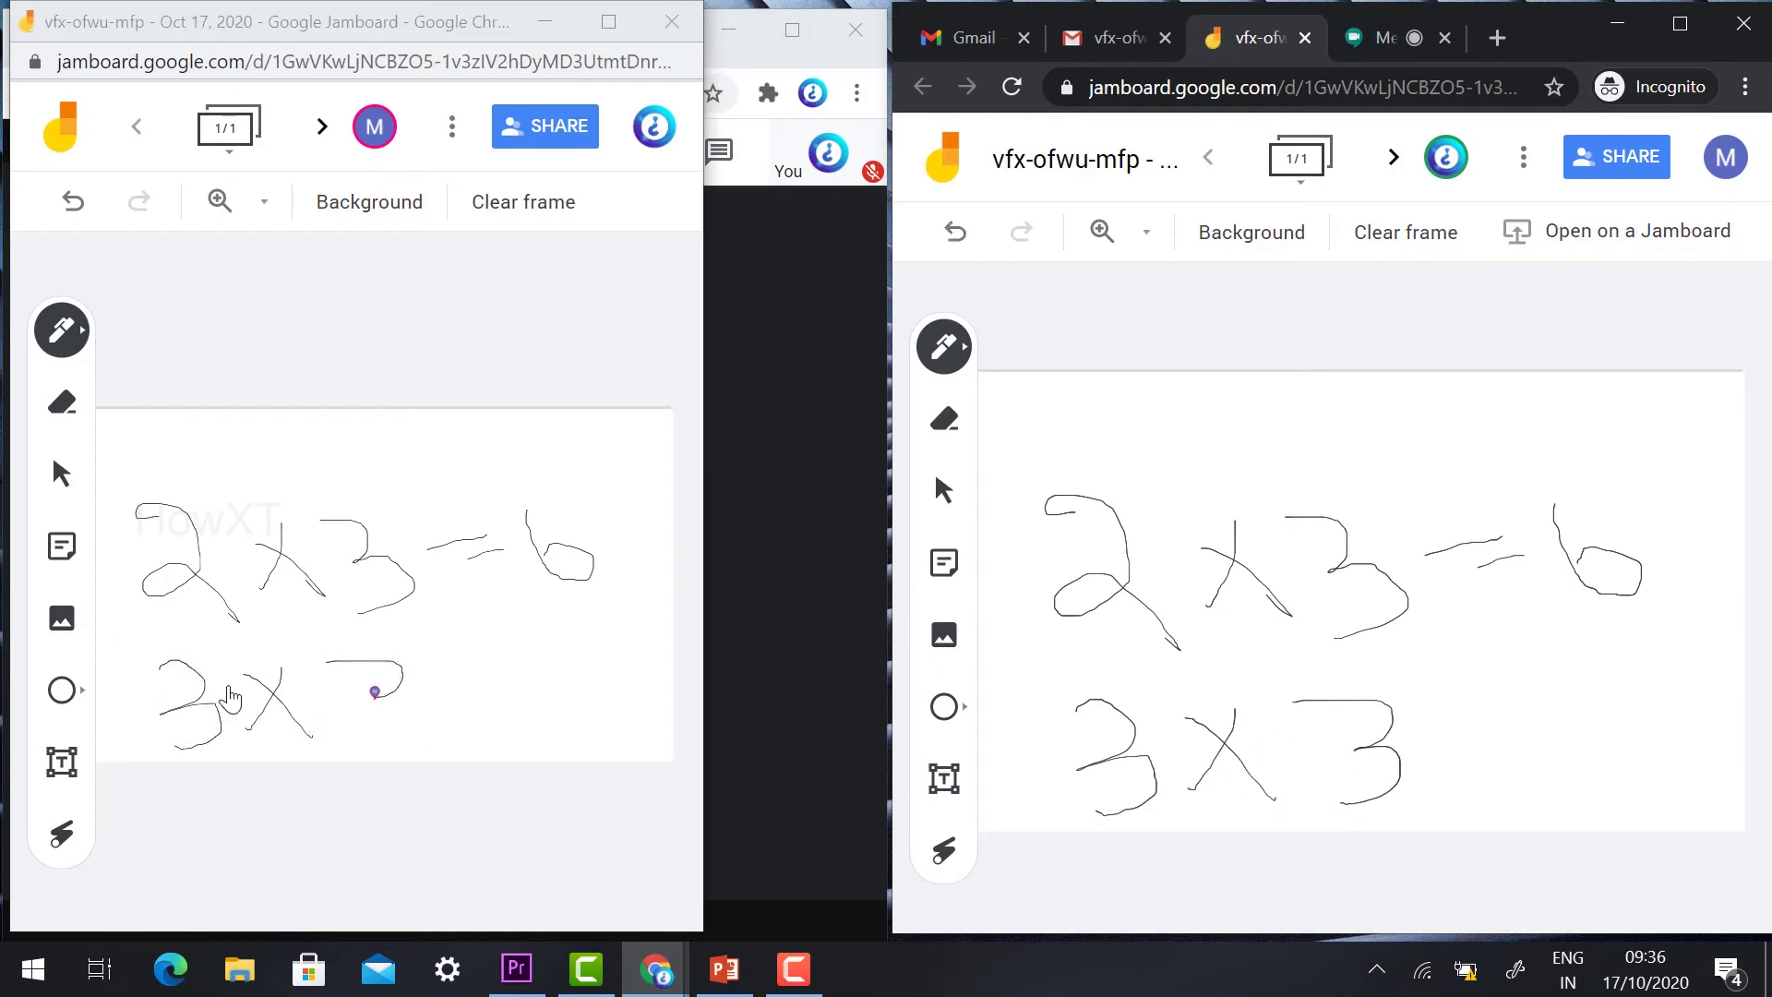
mouse_move(1422, 713)
left_mouse_down()
mouse_move(1499, 701)
mouse_move(1556, 721)
left_mouse_up()
left_click_drag(1625, 663, 1667, 769)
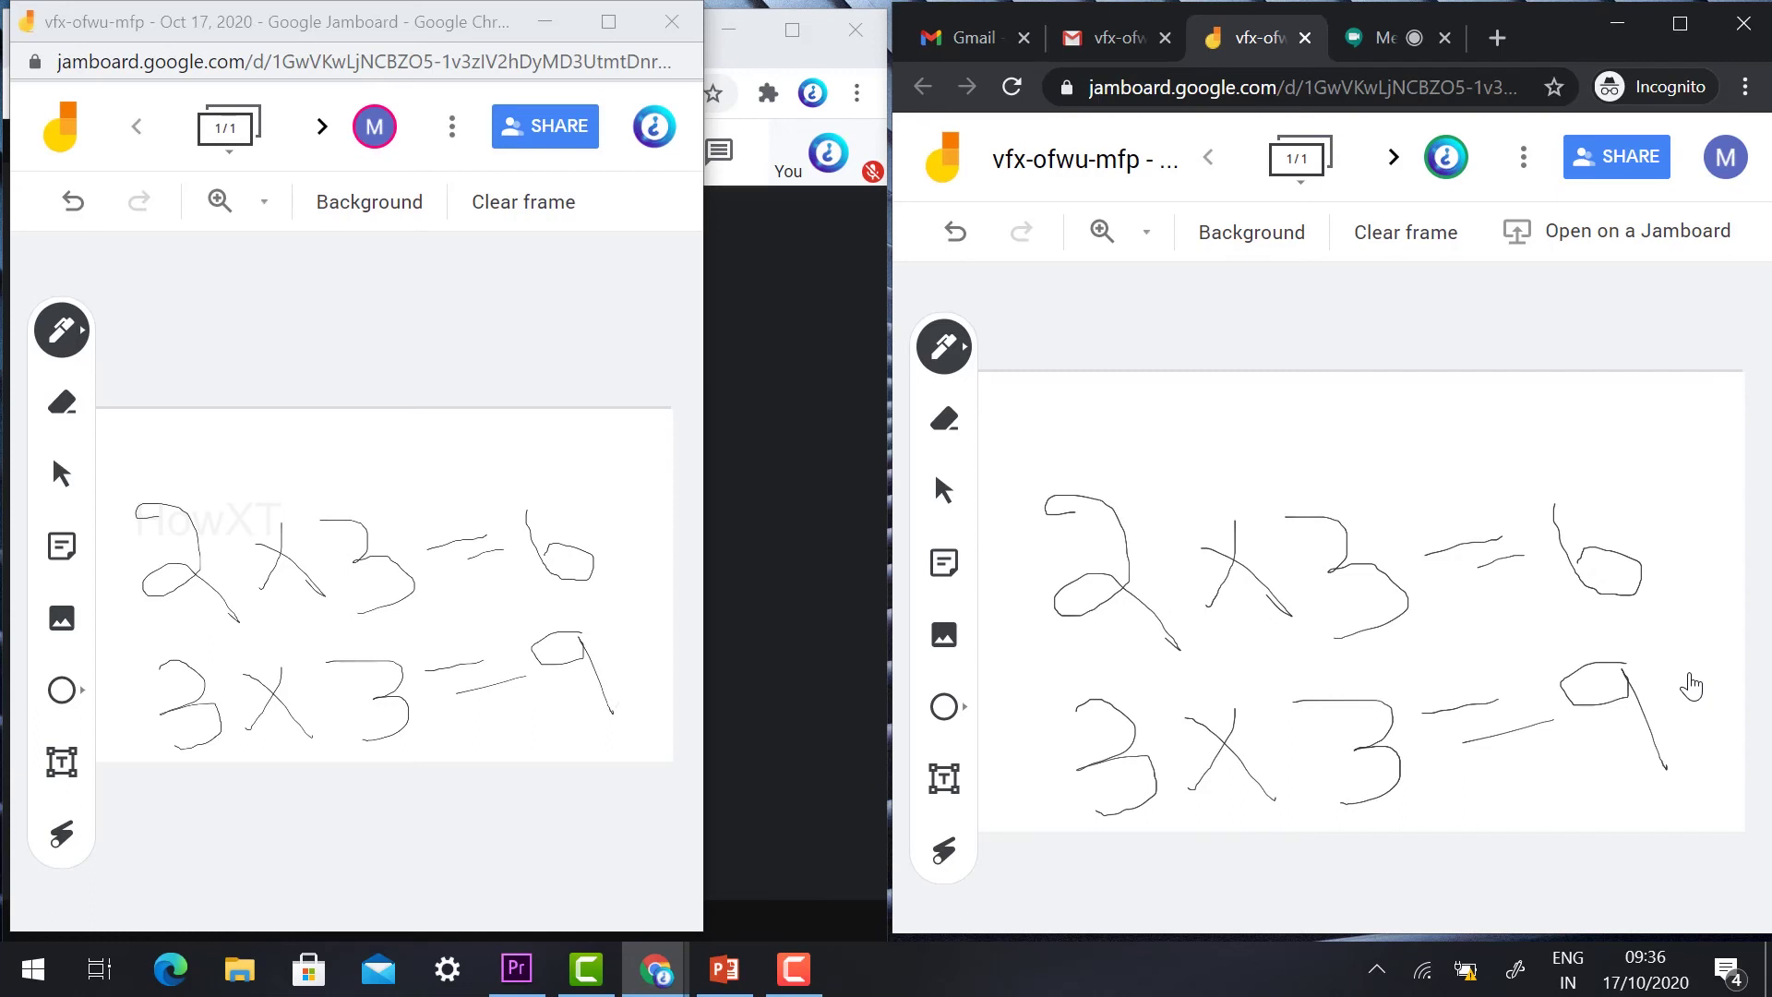
Step: Erase most of the first sum and the top of the second row's 3
left_click(945, 419)
mouse_move(1117, 540)
left_mouse_down()
mouse_move(1060, 546)
mouse_move(1416, 507)
mouse_move(1562, 601)
mouse_move(1116, 678)
left_mouse_up()
left_click_drag(818, 806, 1293, 736)
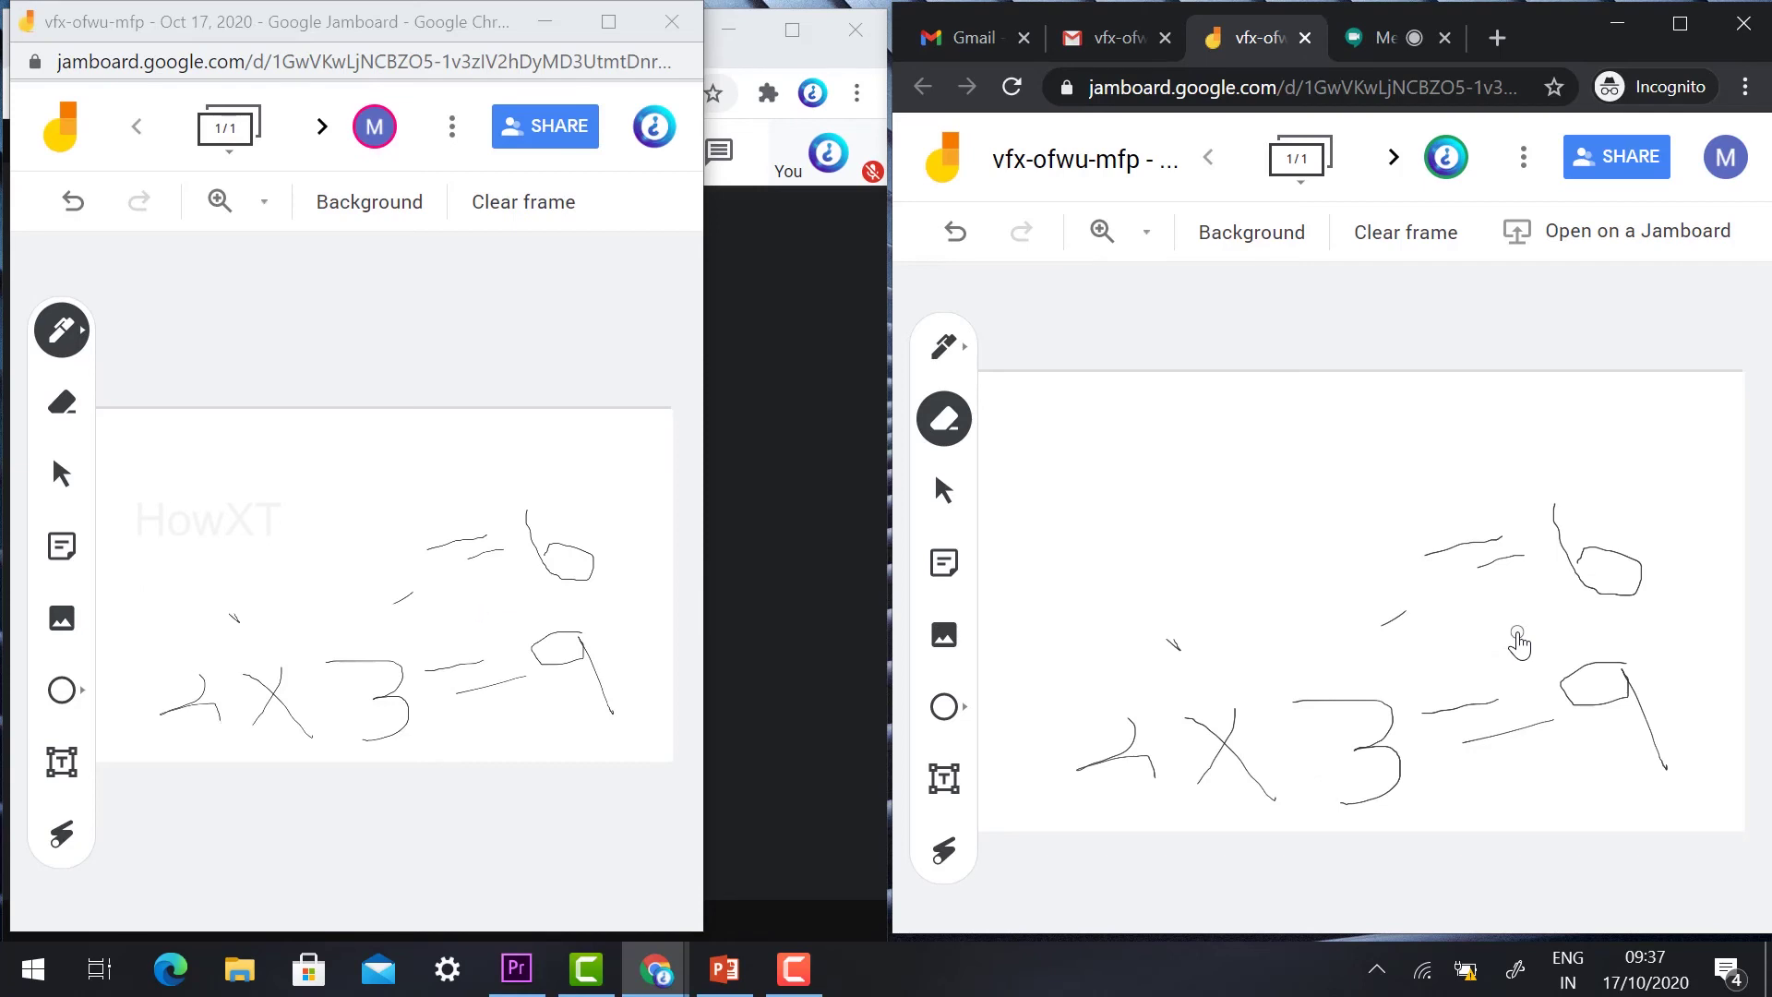
Step: Trim the 3's top stroke and draw a square above the sums
left_click(59, 694)
left_click_drag(1112, 482, 1303, 710)
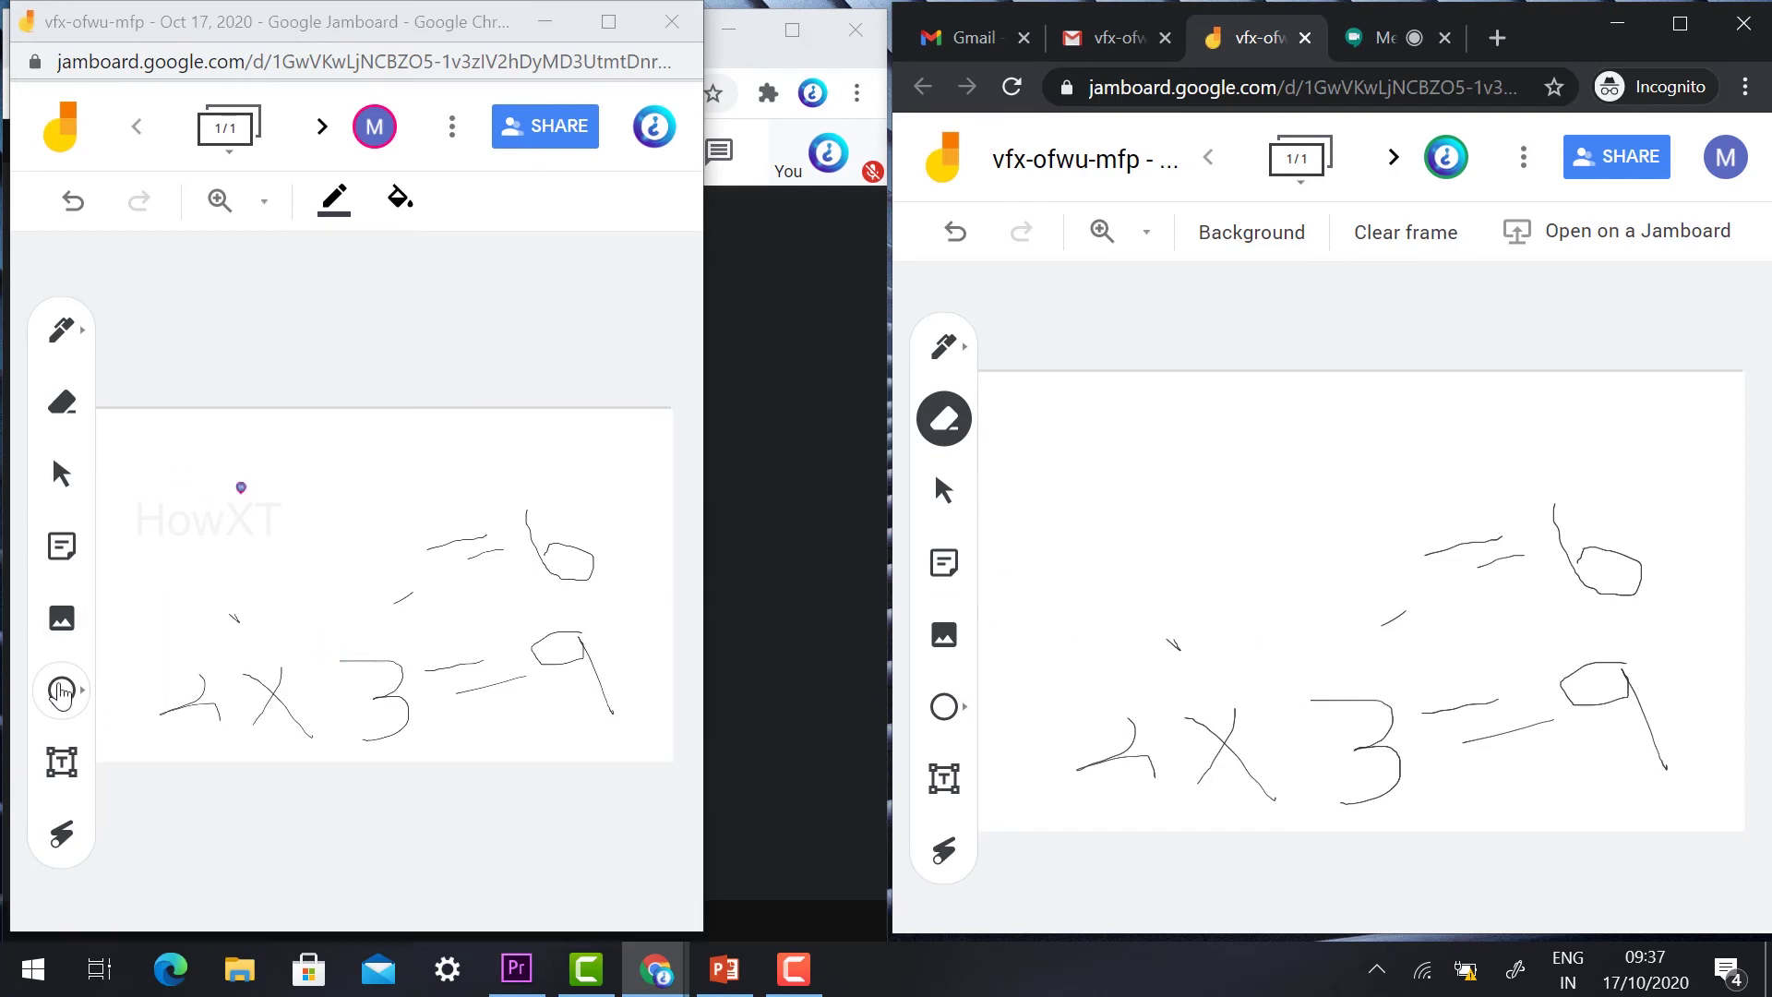
left_click(61, 691)
left_click(206, 689)
left_click_drag(183, 458, 353, 625)
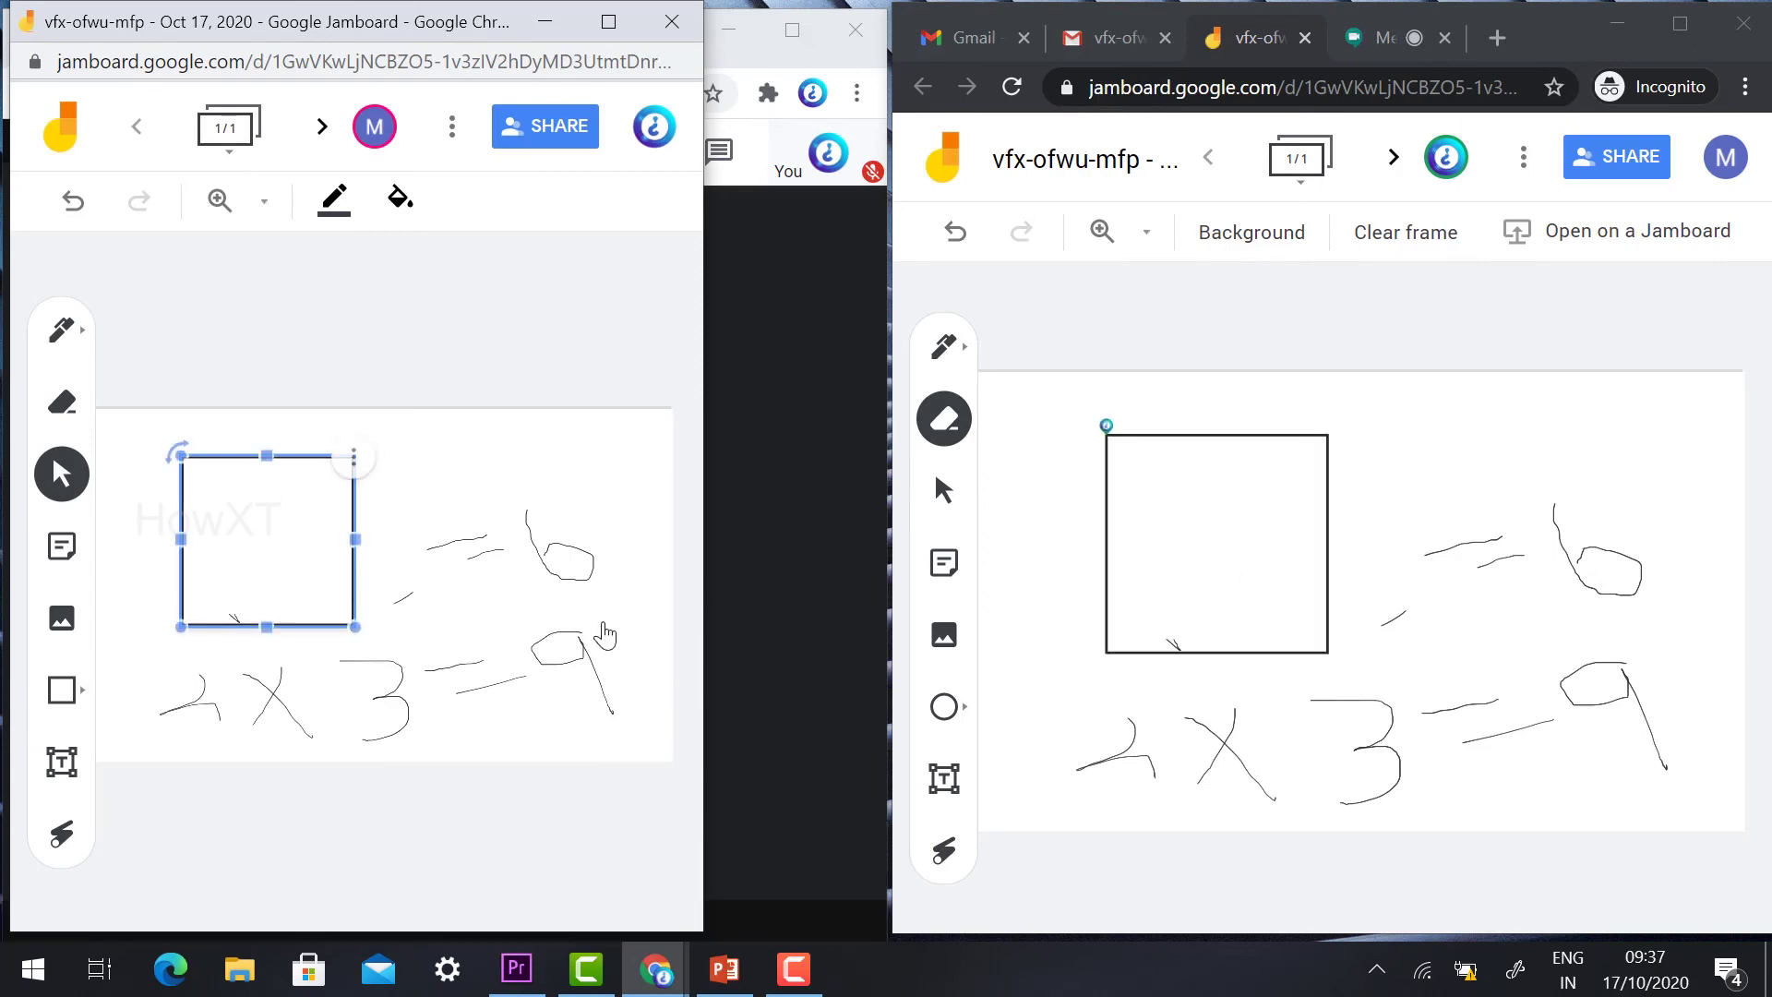
Step: Draw an oval overlapping the square and start a new sticky note
left_click(941, 708)
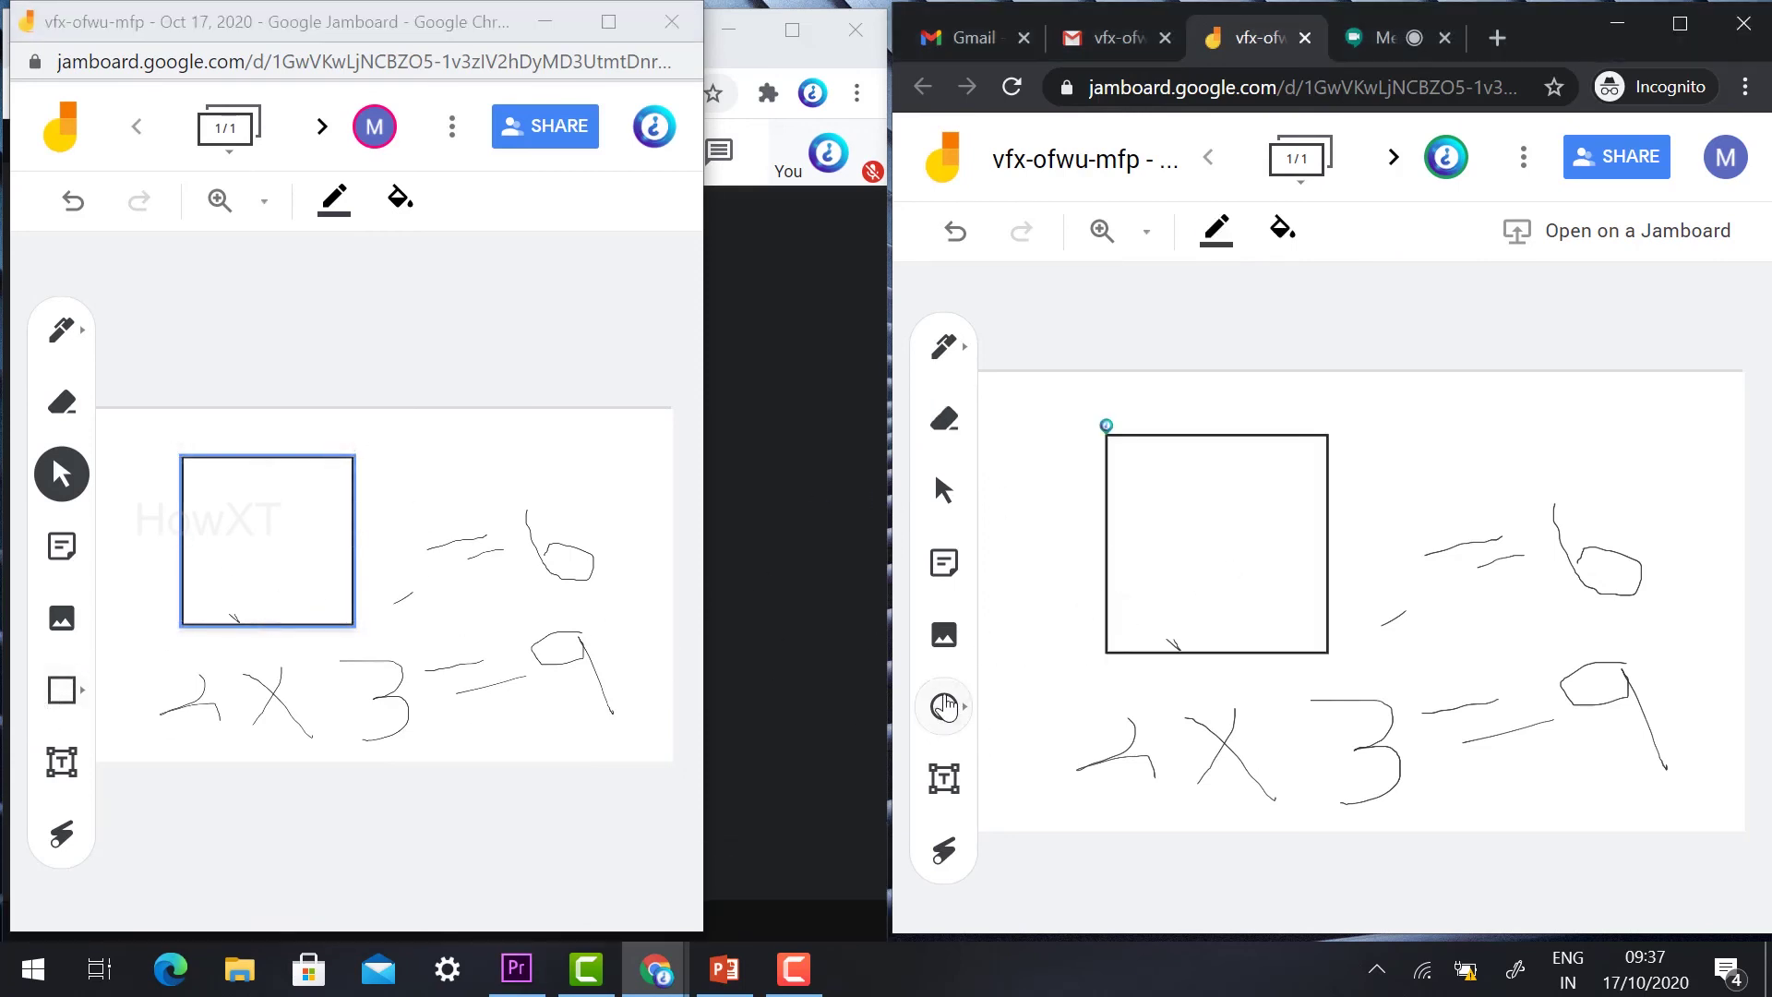
left_click_drag(1206, 498, 1360, 635)
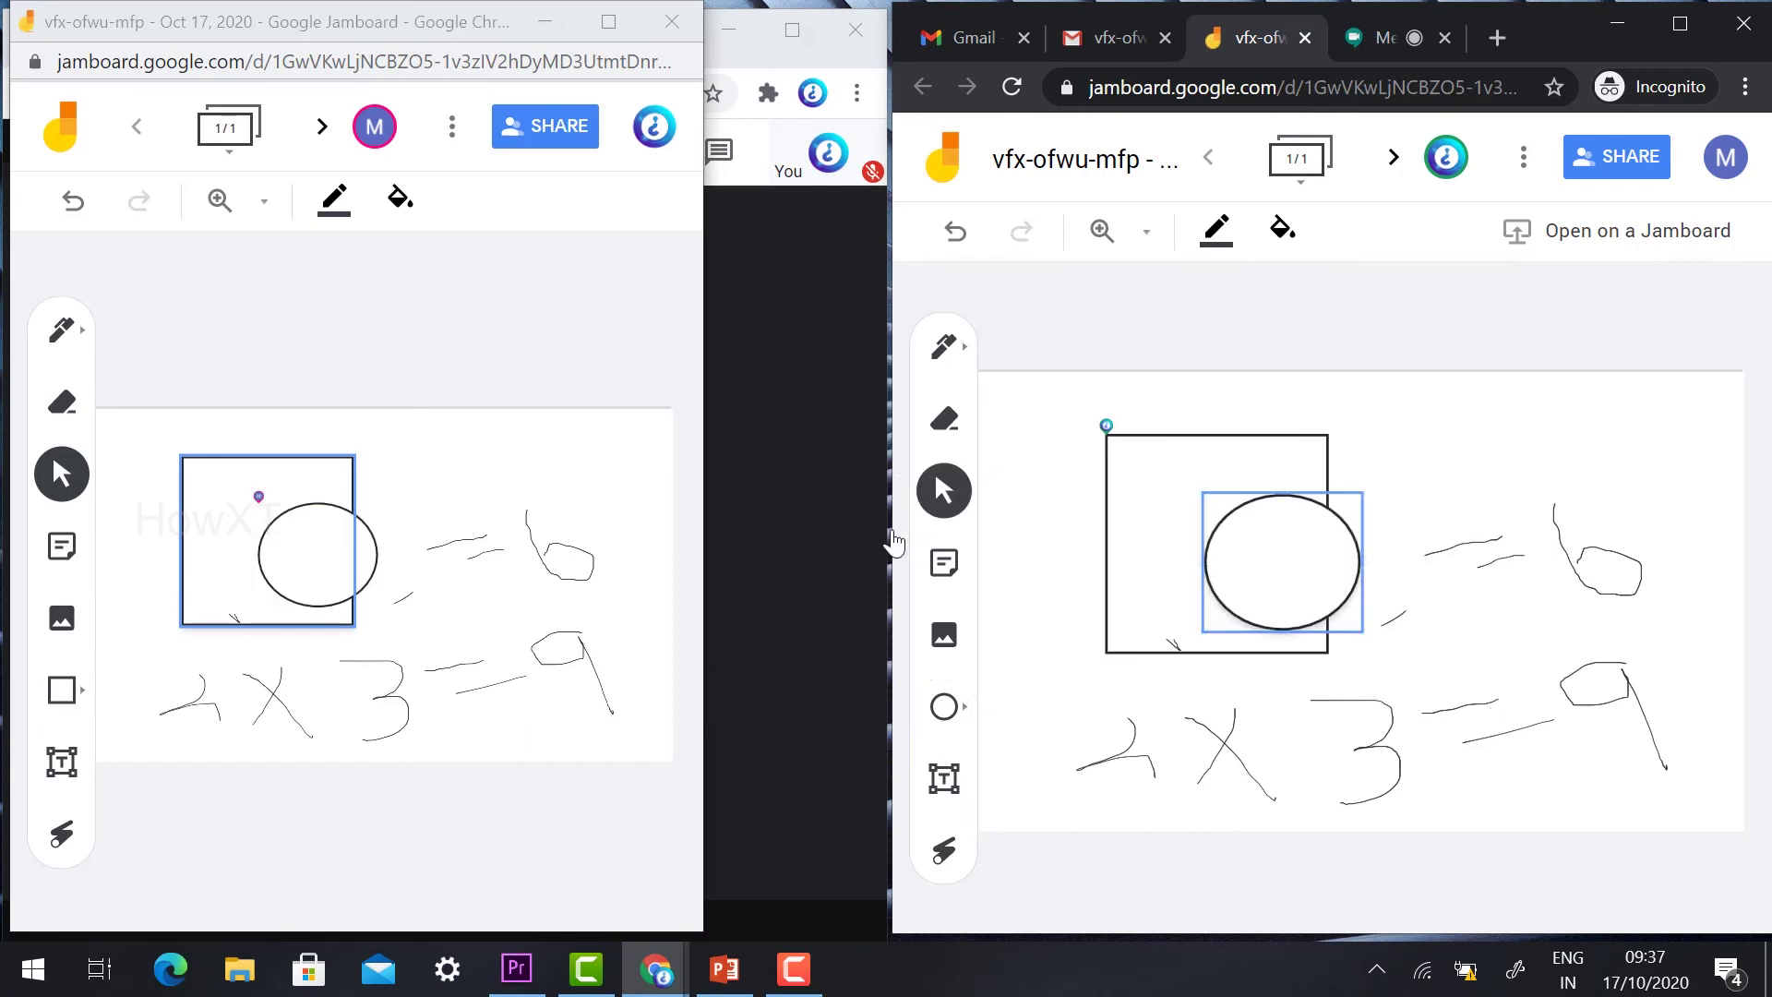
left_click(62, 546)
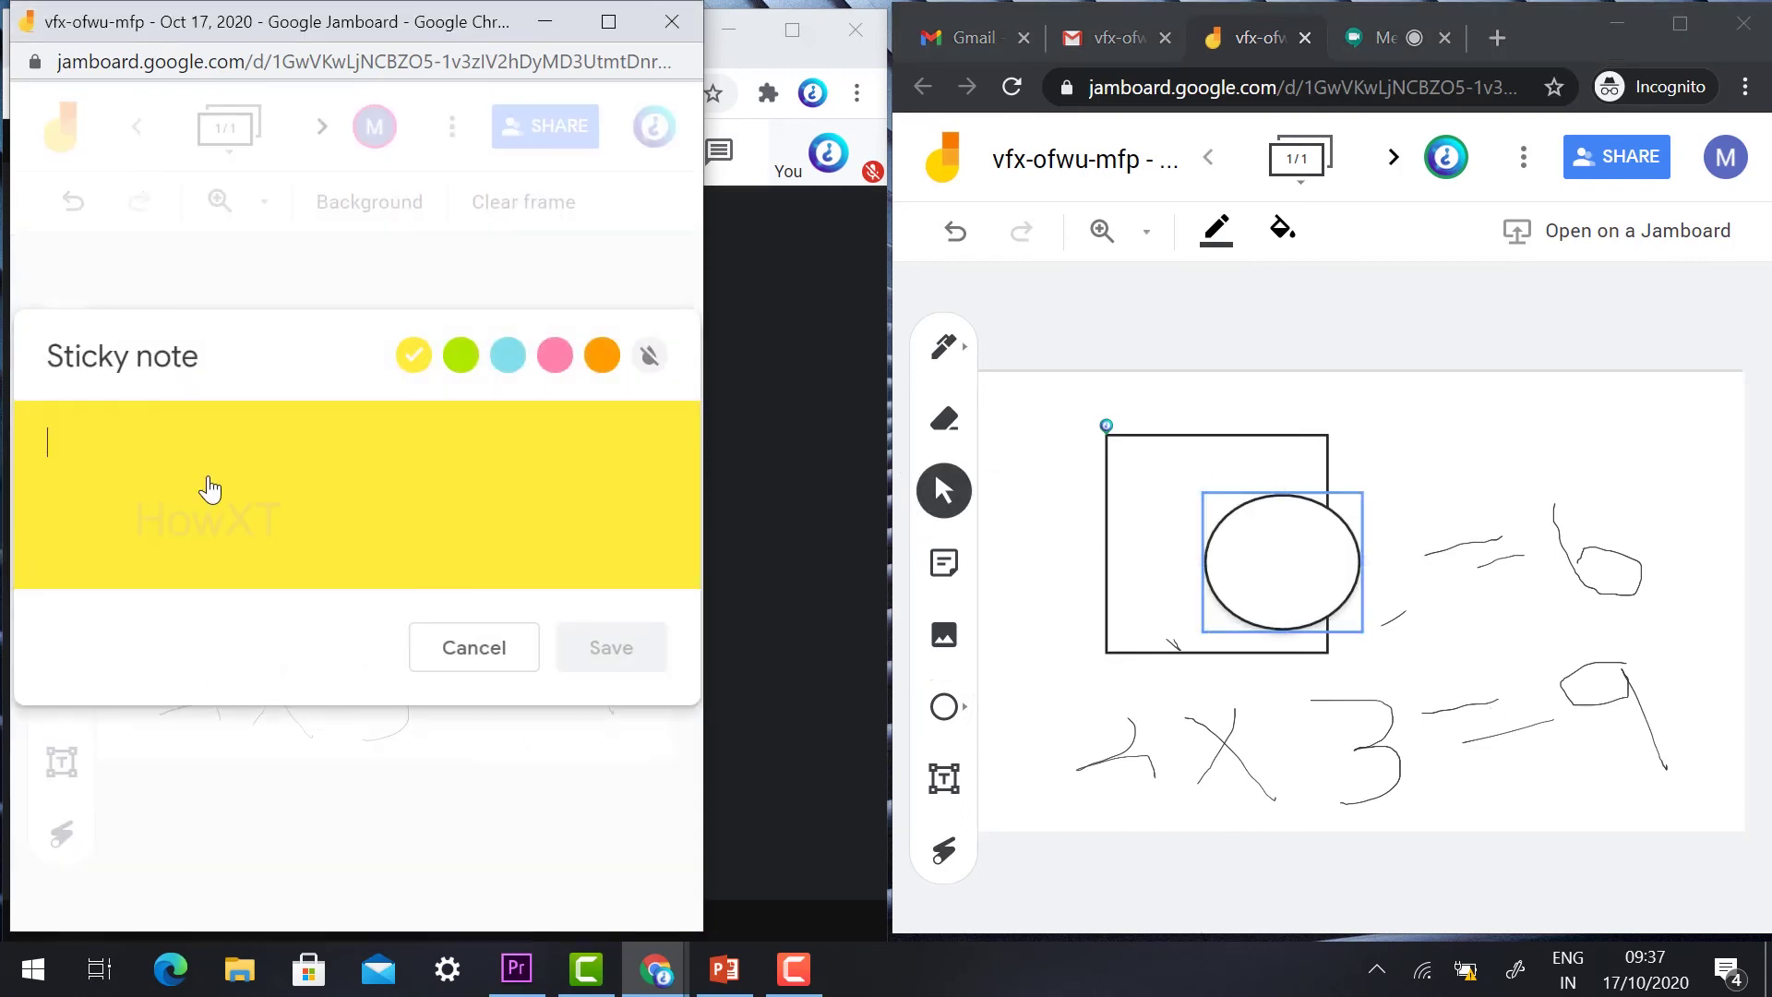
Step: Save a 'This is good' sticky note and move it to the square's top-left corner
type("Th")
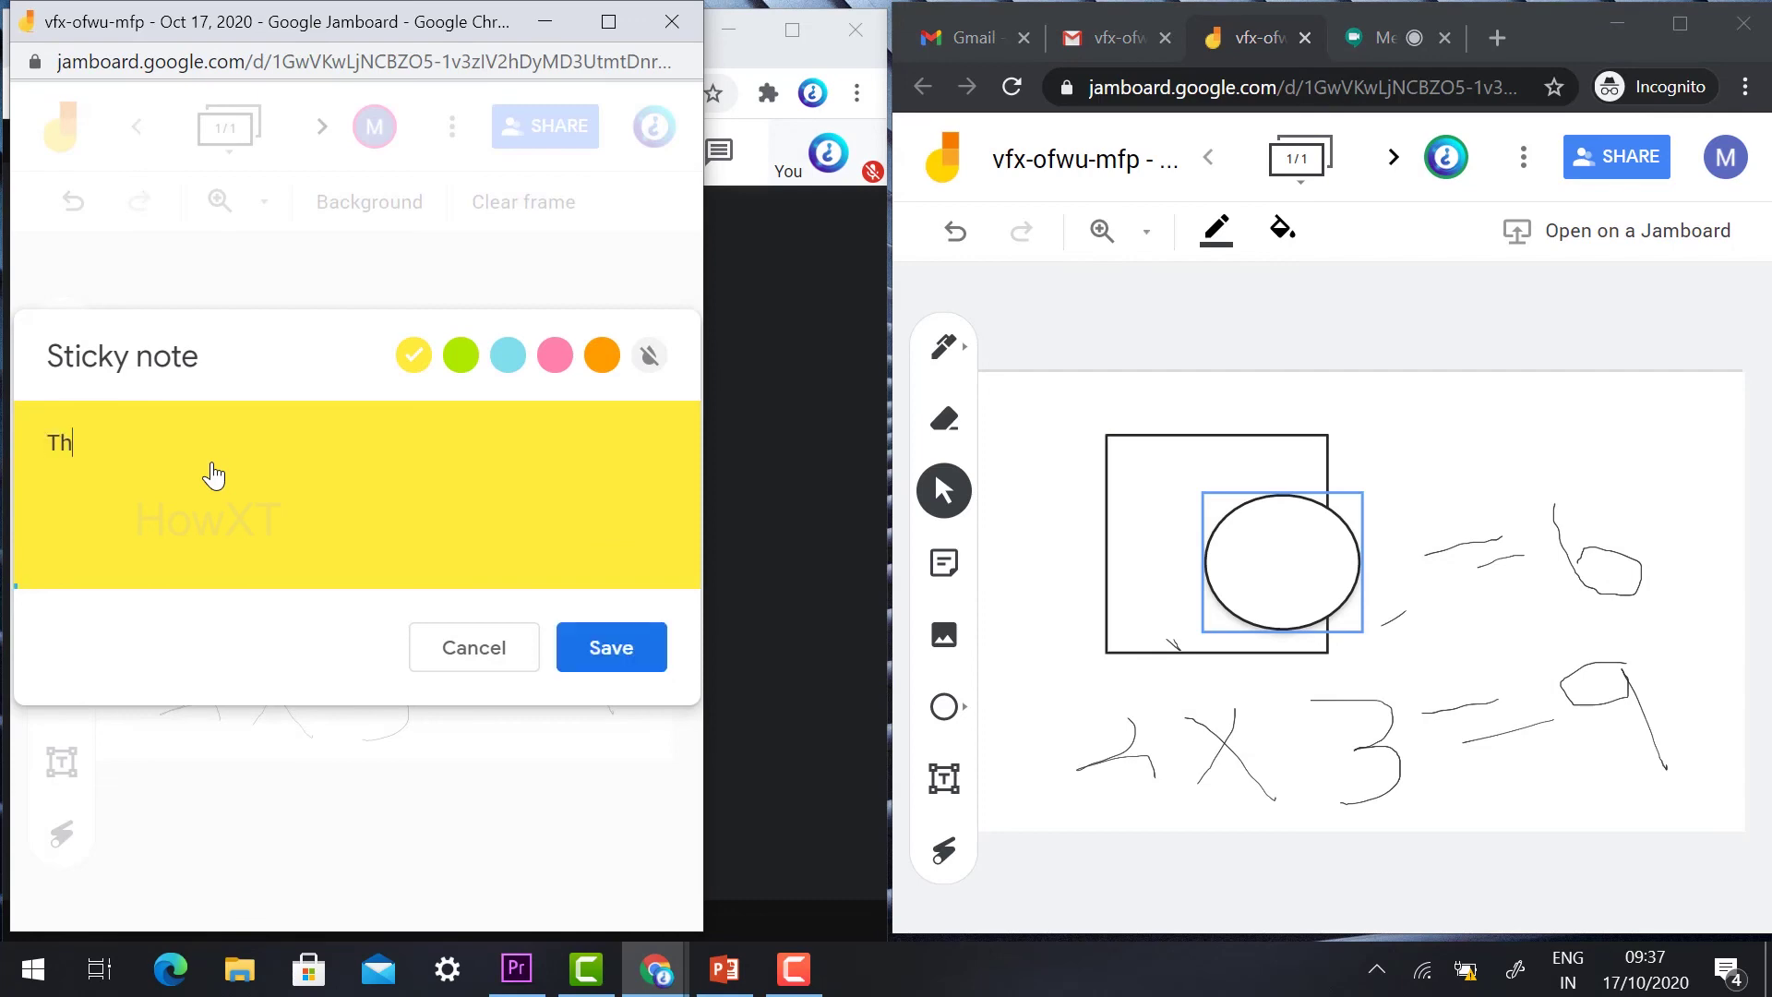
type("is is goog")
left_click(601, 647)
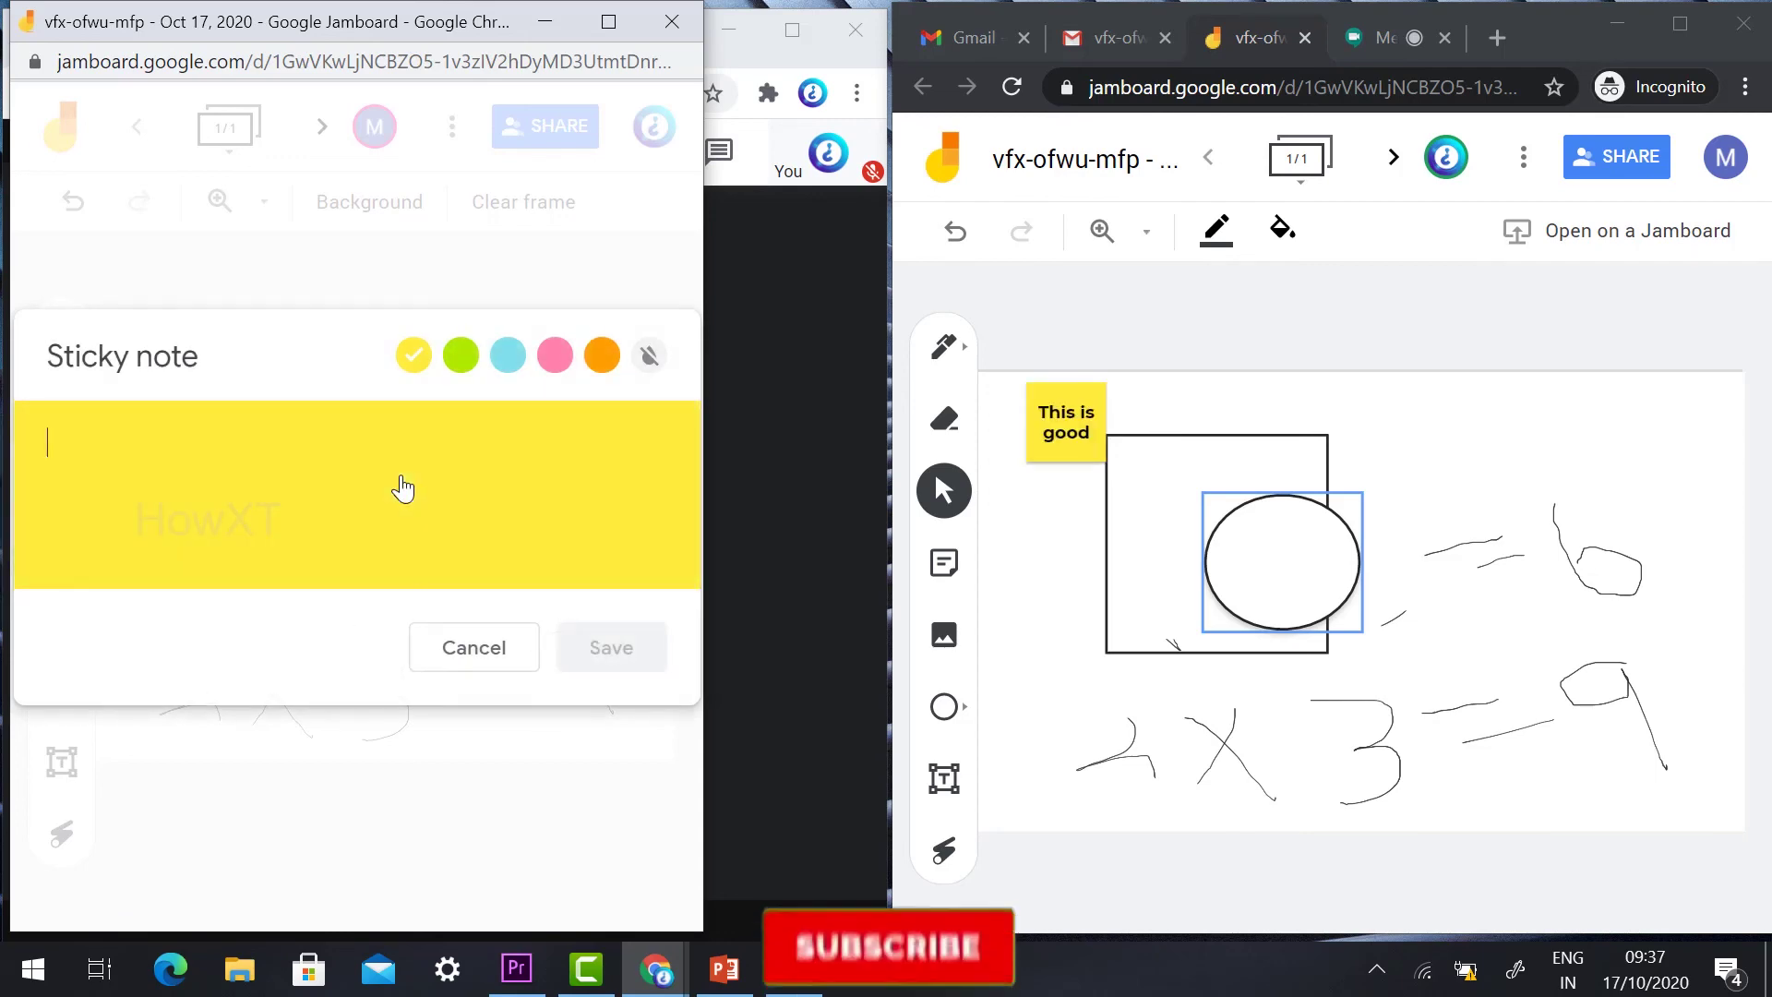
left_click(474, 647)
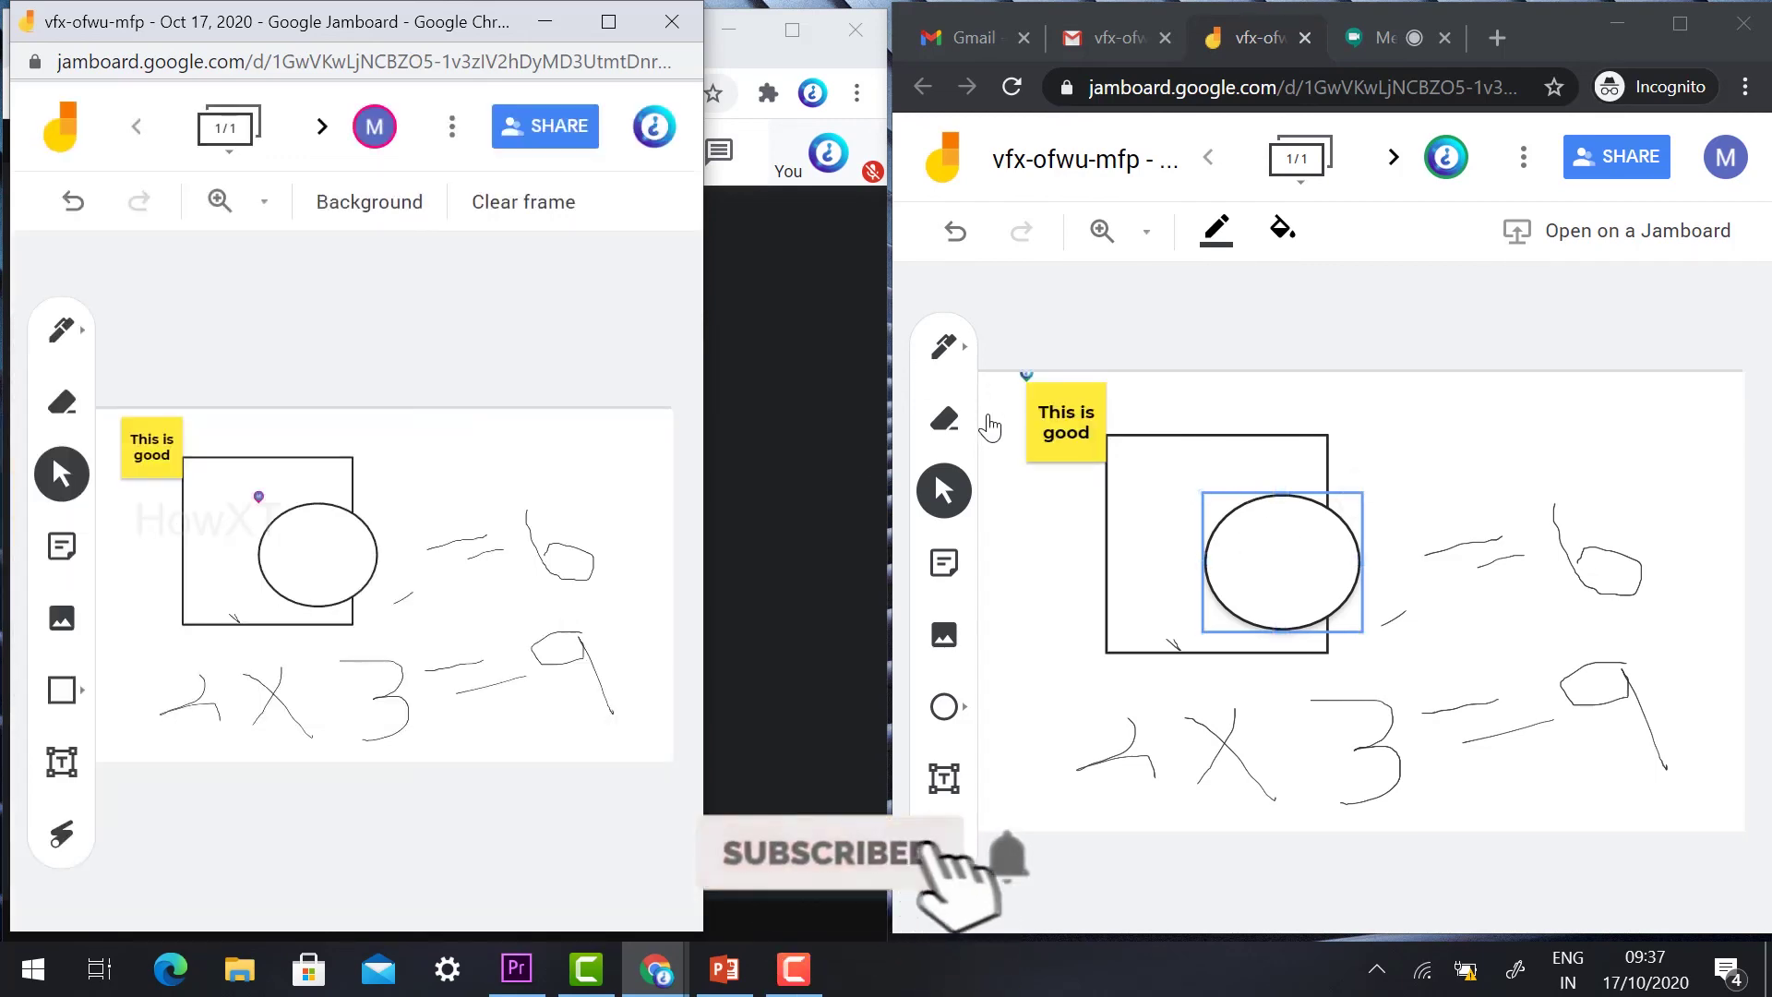
mouse_move(1098, 456)
left_mouse_down()
mouse_move(1305, 501)
mouse_move(1099, 458)
mouse_move(1108, 479)
left_mouse_up()
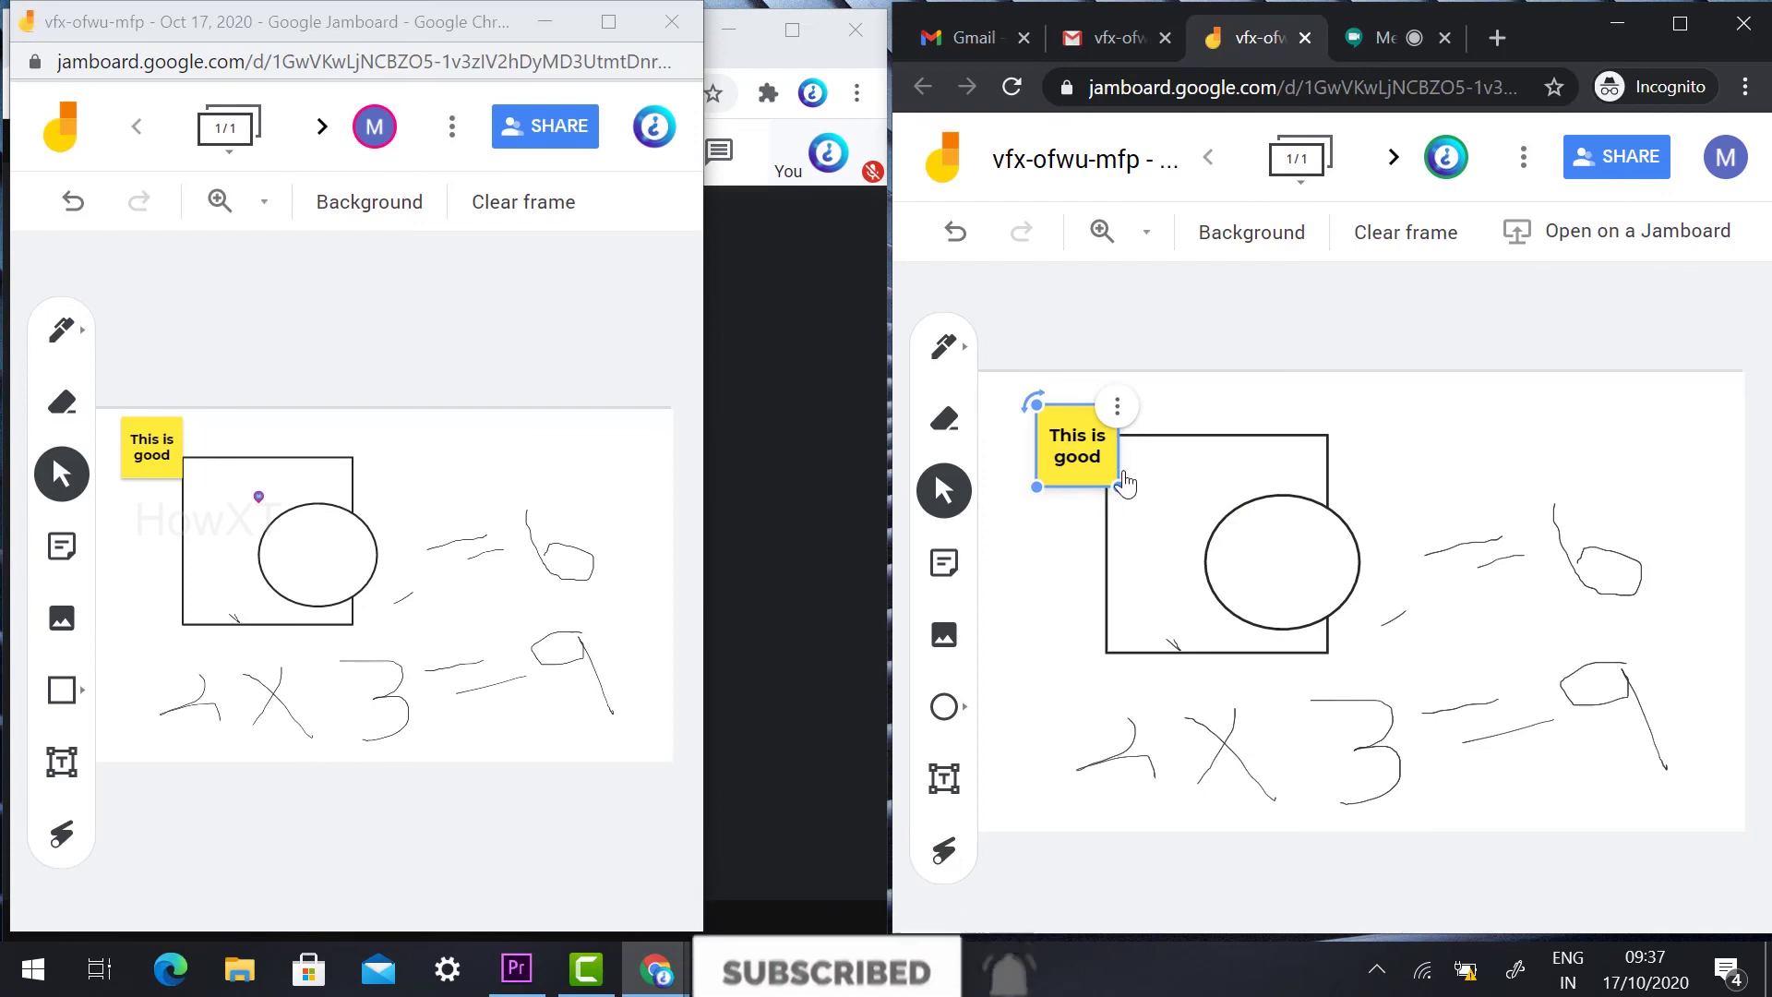
left_click(1133, 492)
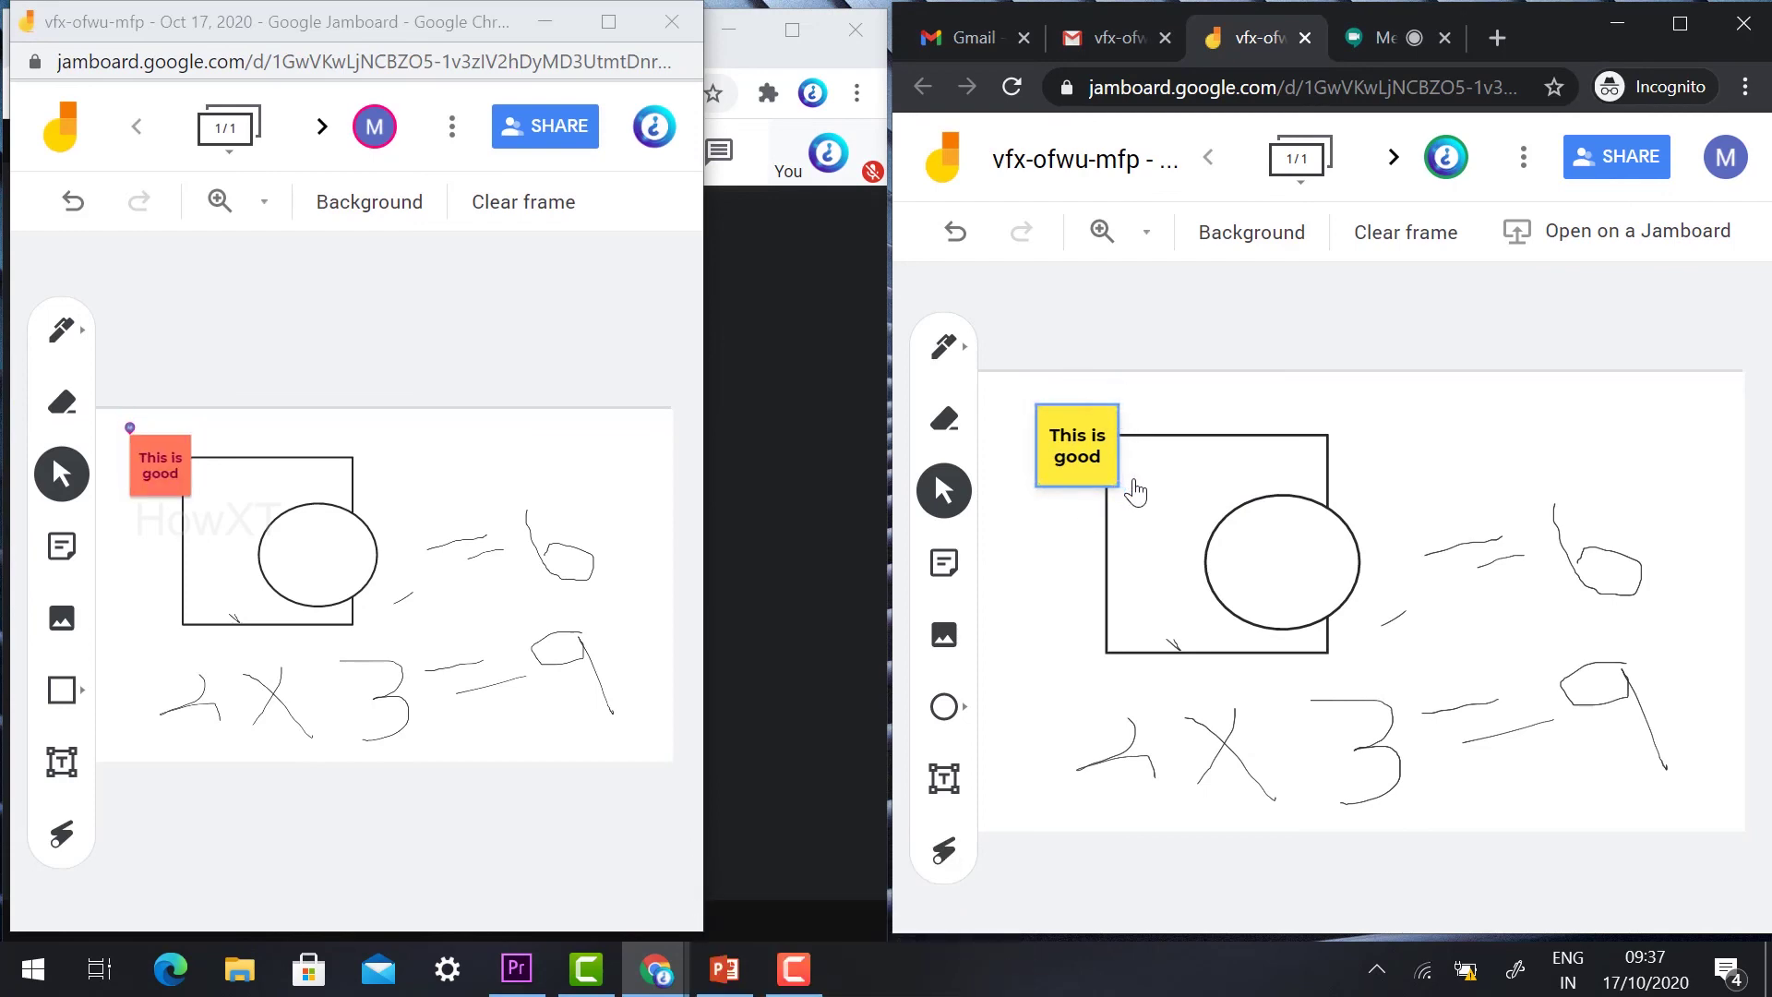